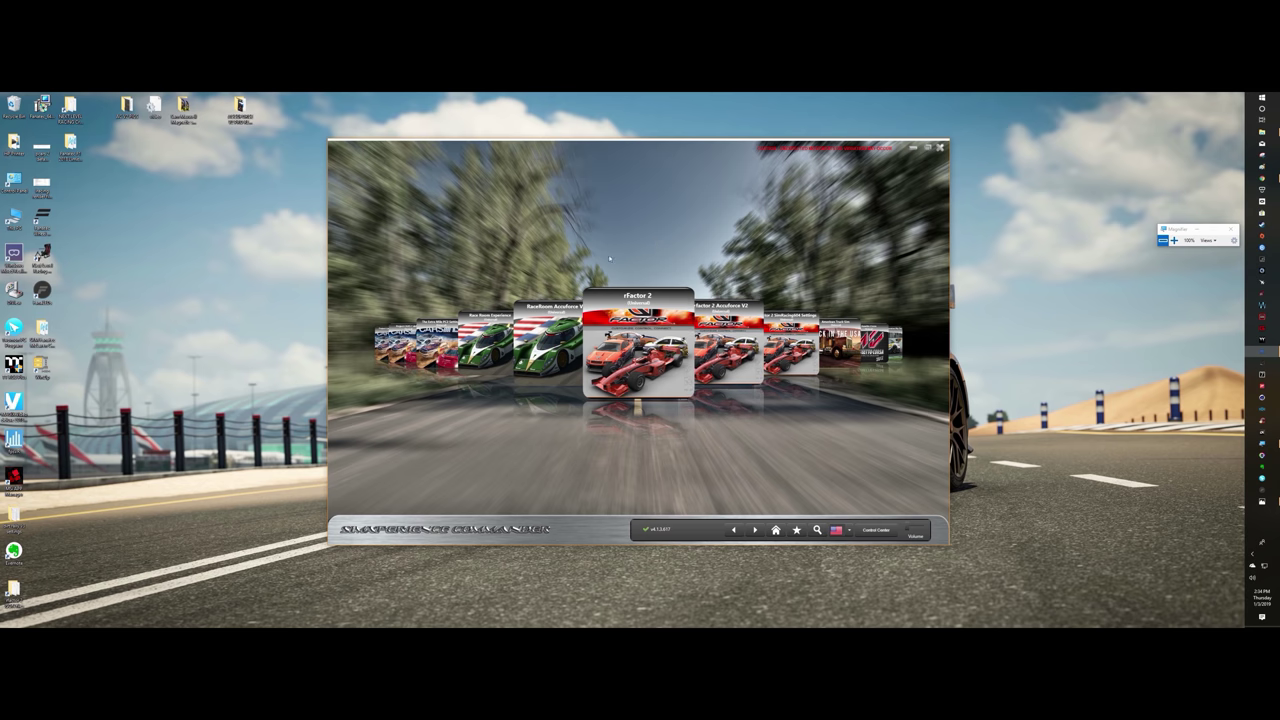
Review the AccuForce Steering System's general settings under Sim Device Manager in the Control Center, then close the Control Center
click(876, 530)
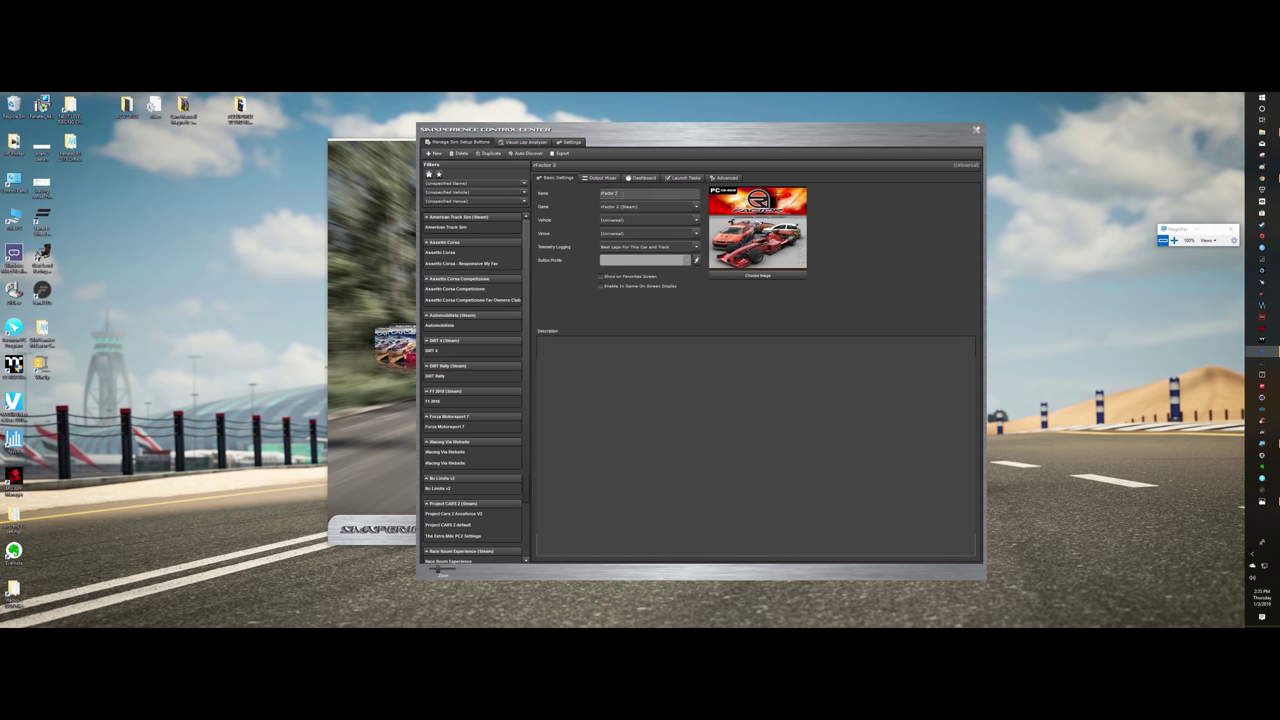
drag(637, 146, 601, 141)
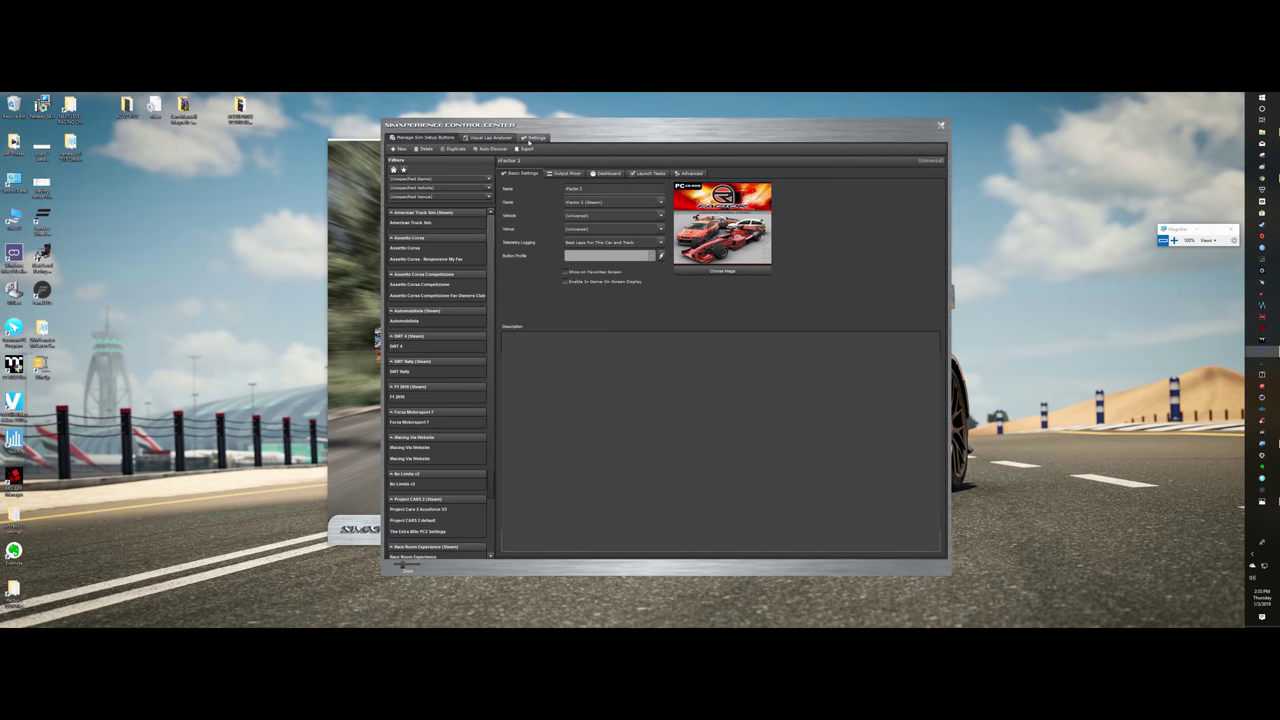
click(529, 139)
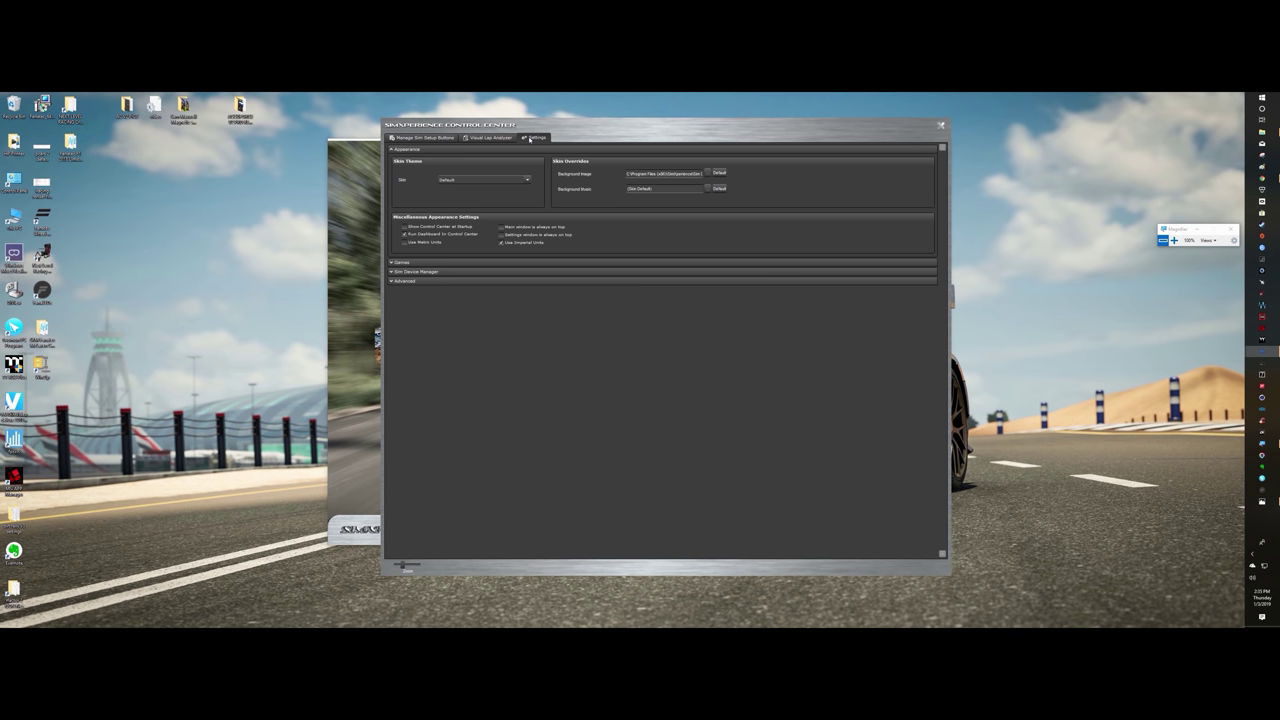
click(1174, 240)
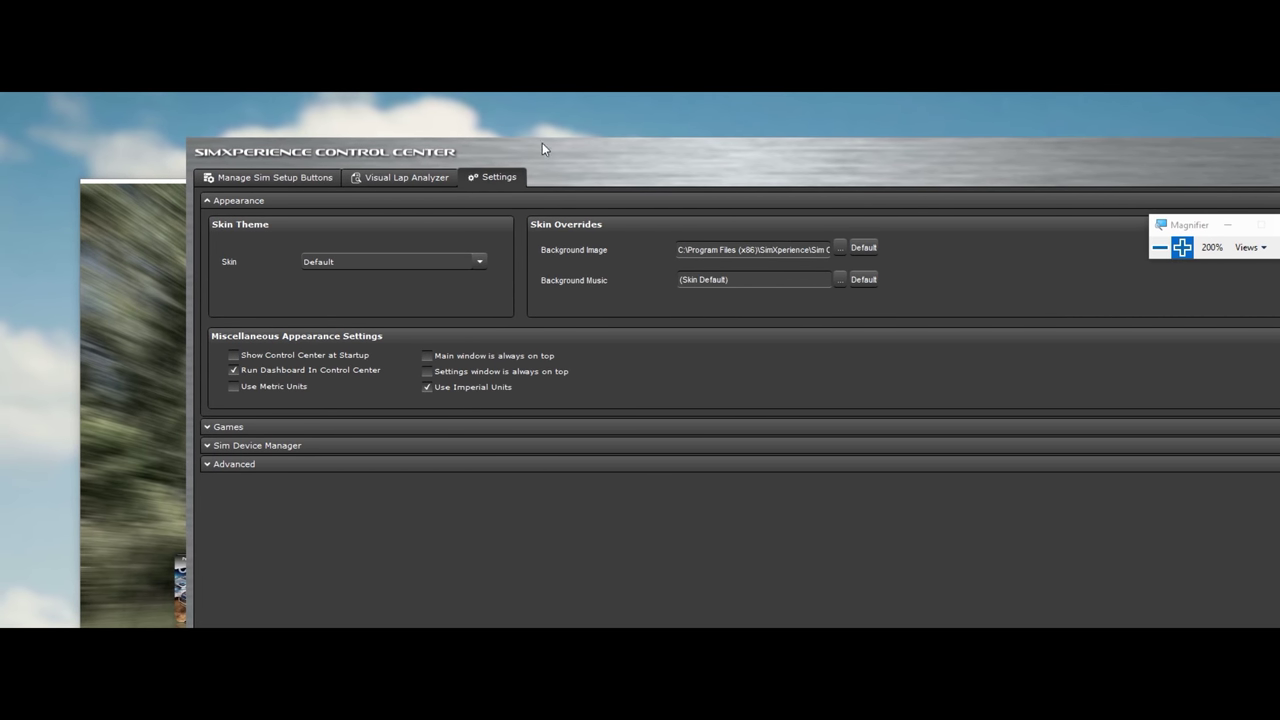
click(214, 445)
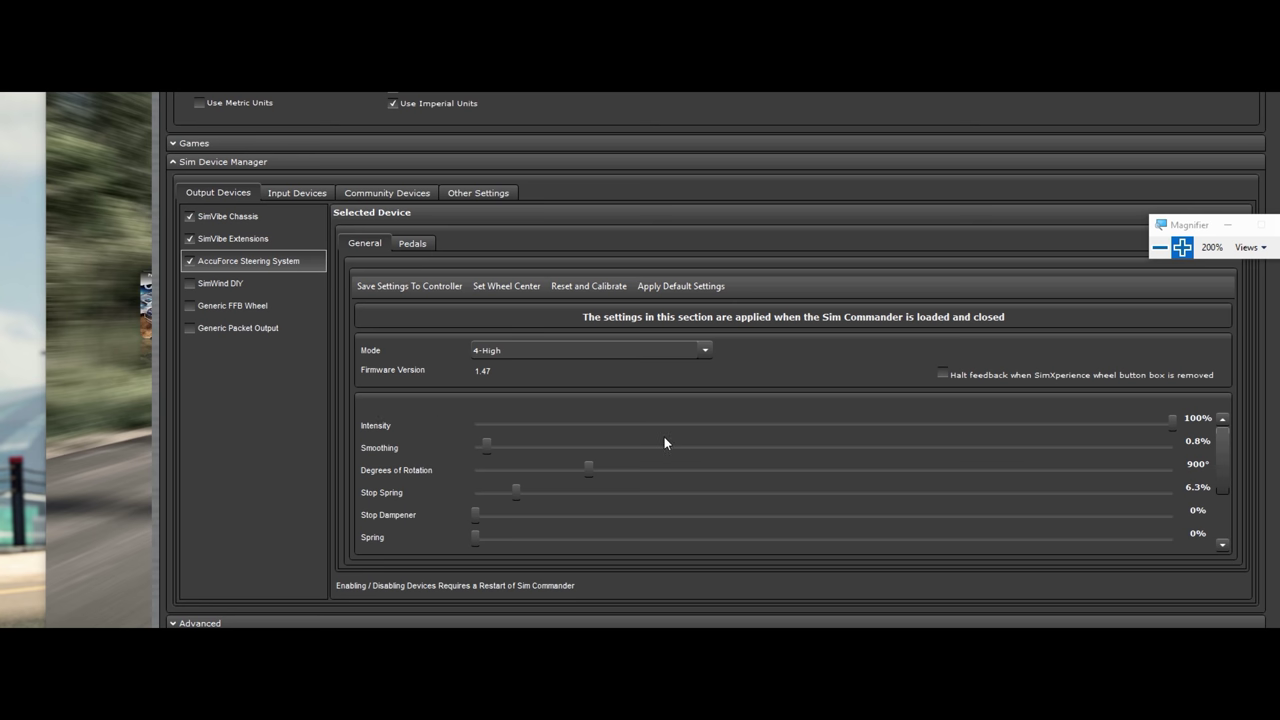
click(1160, 247)
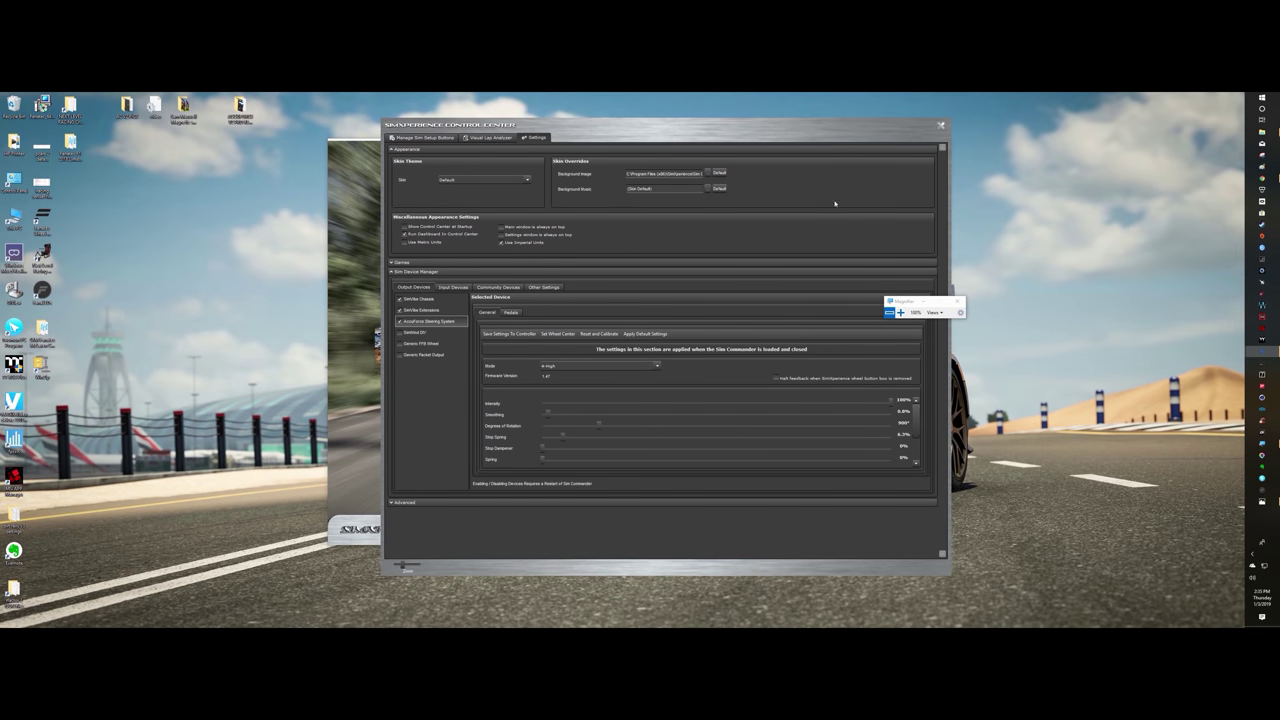
click(940, 127)
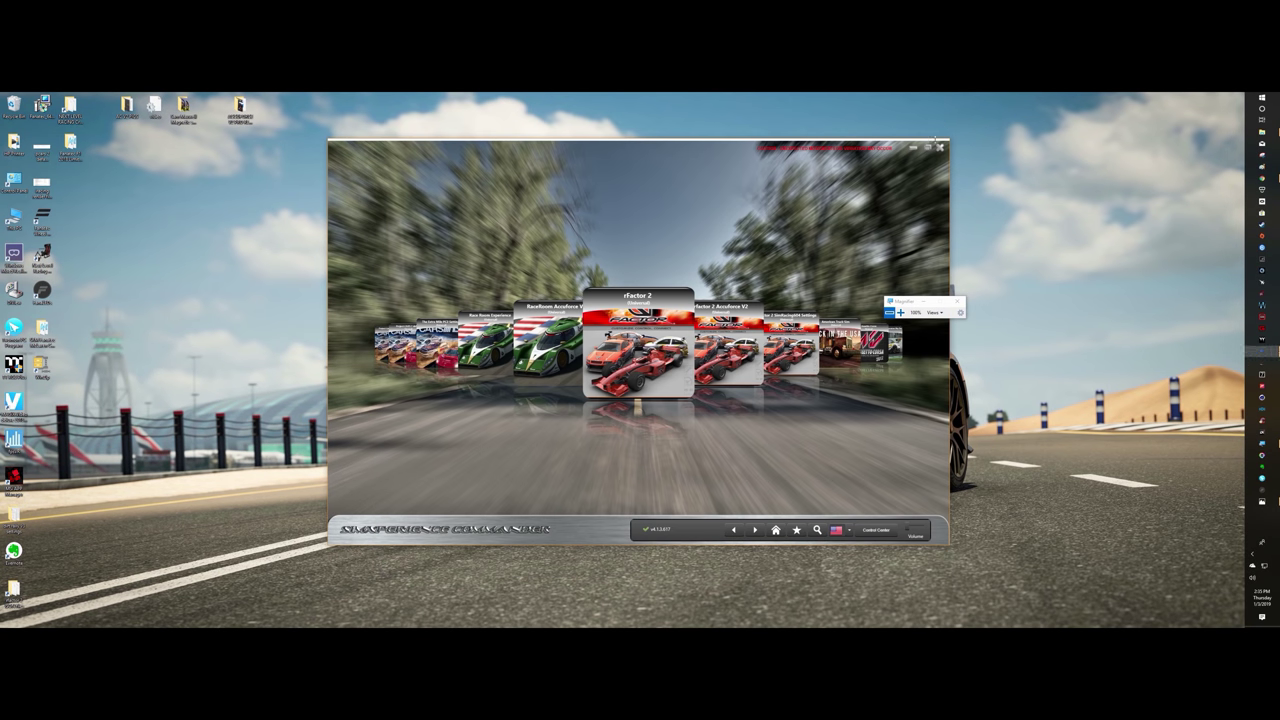
Review the AccuForce Steering Wheel effects in the Assetto Corsa Competizione profile's output mixer, then close the Control Center
click(876, 529)
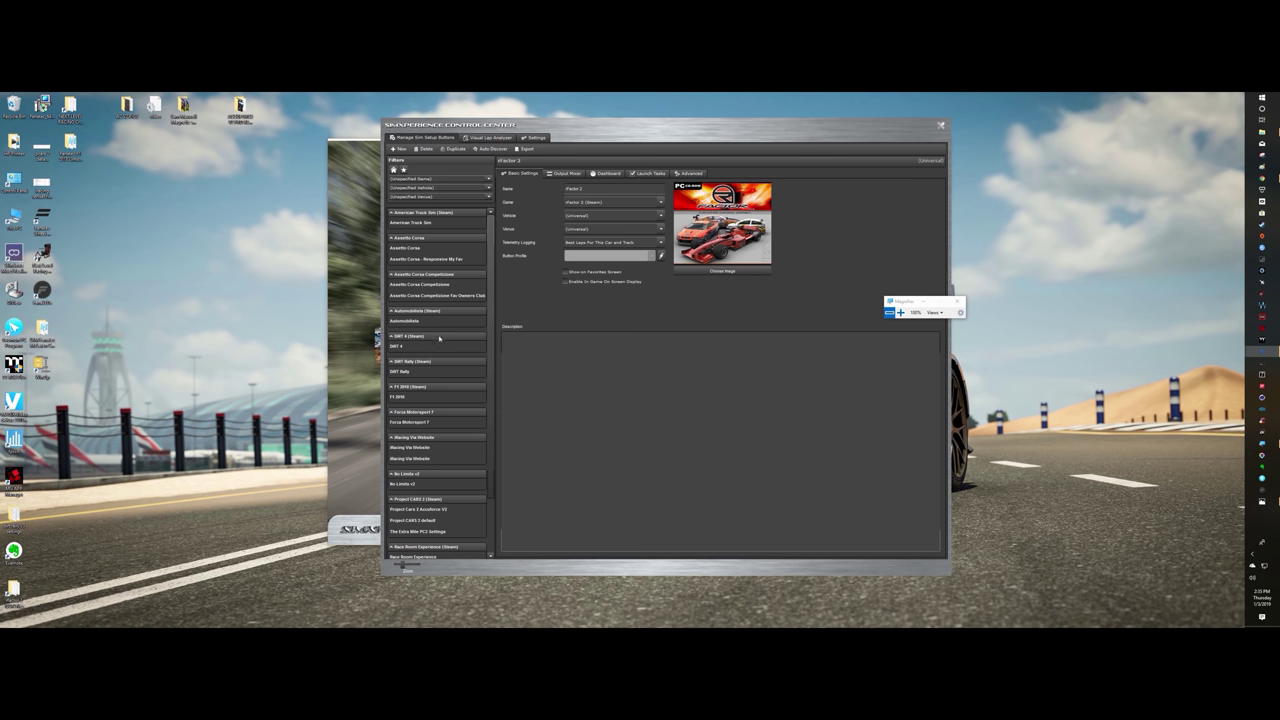
click(435, 286)
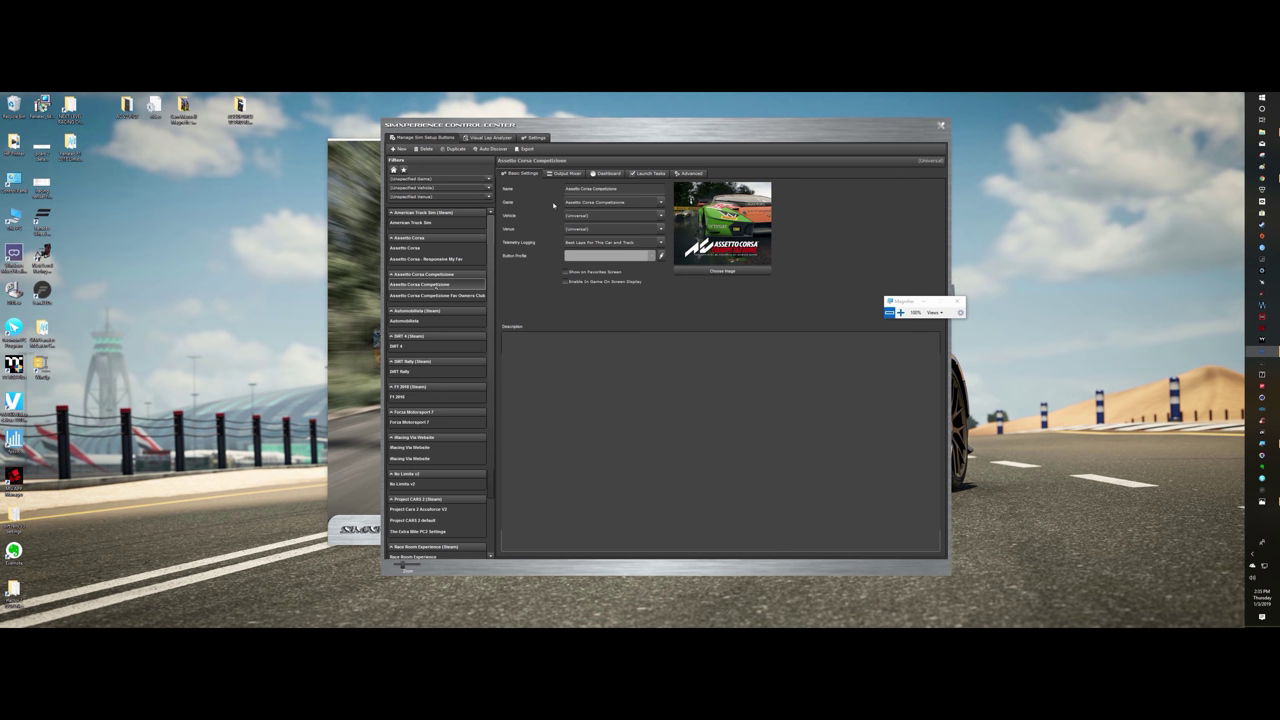
click(568, 174)
click(900, 312)
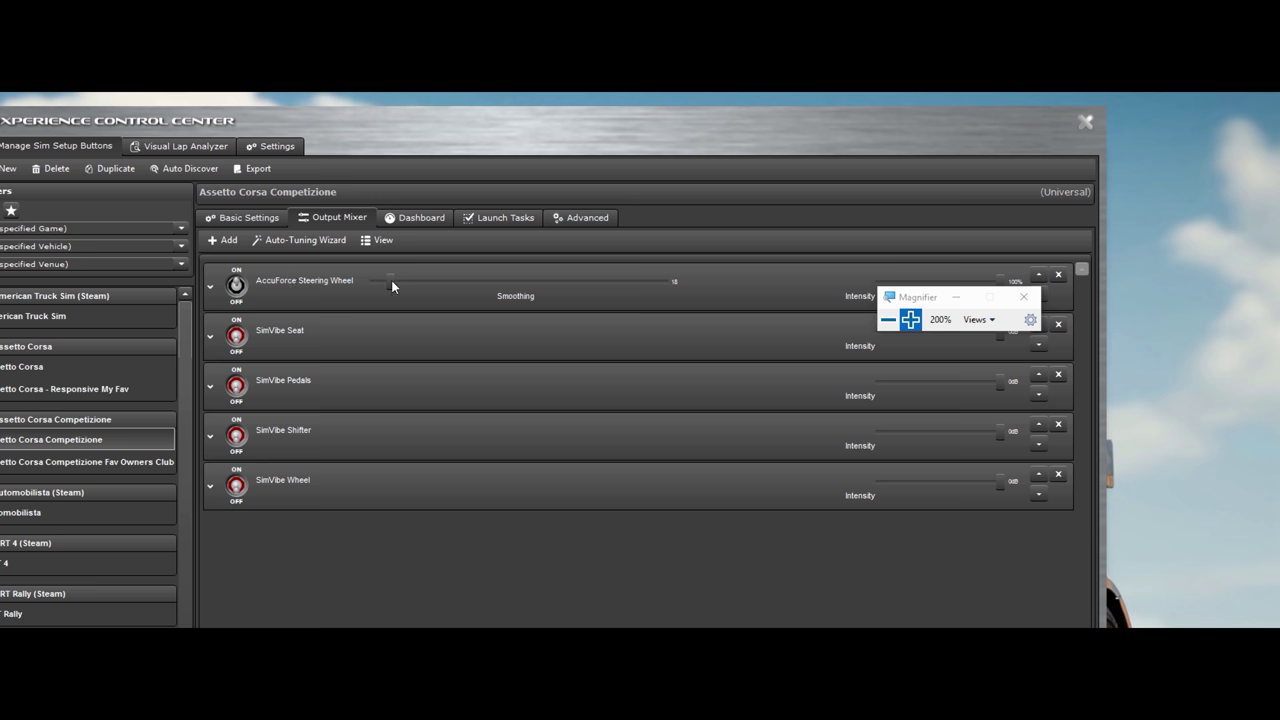
click(210, 290)
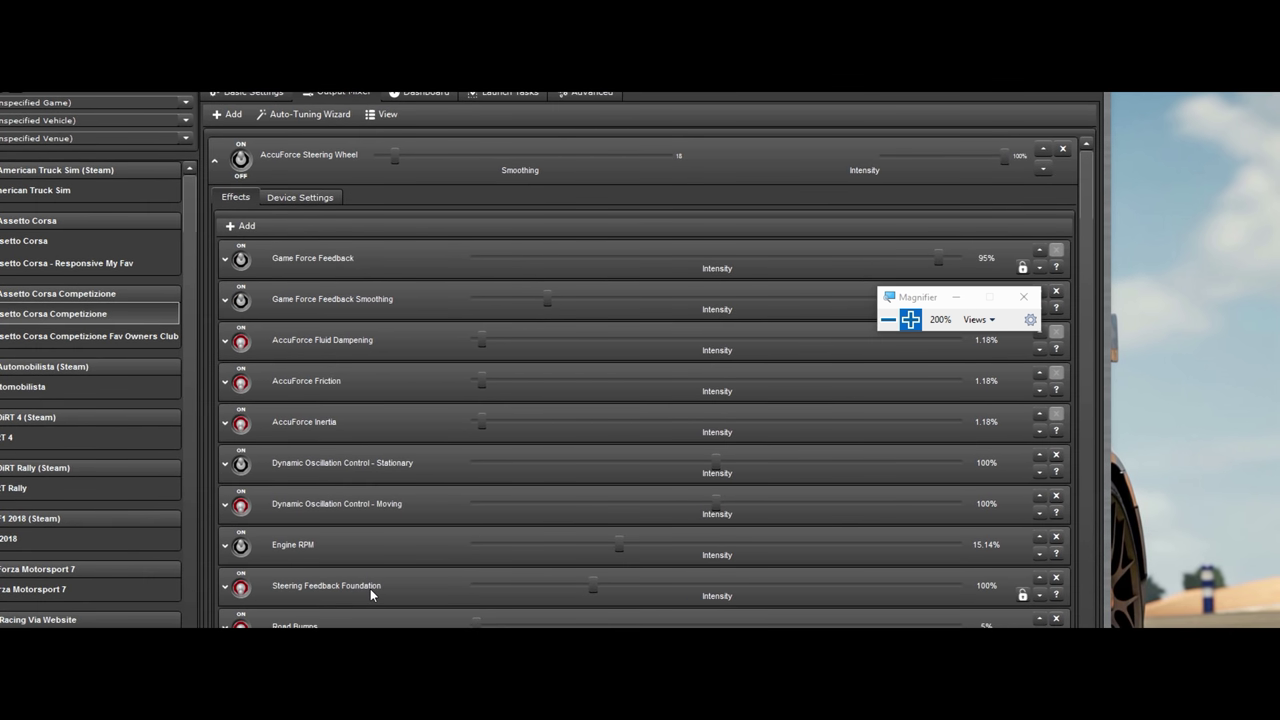
click(213, 163)
click(888, 319)
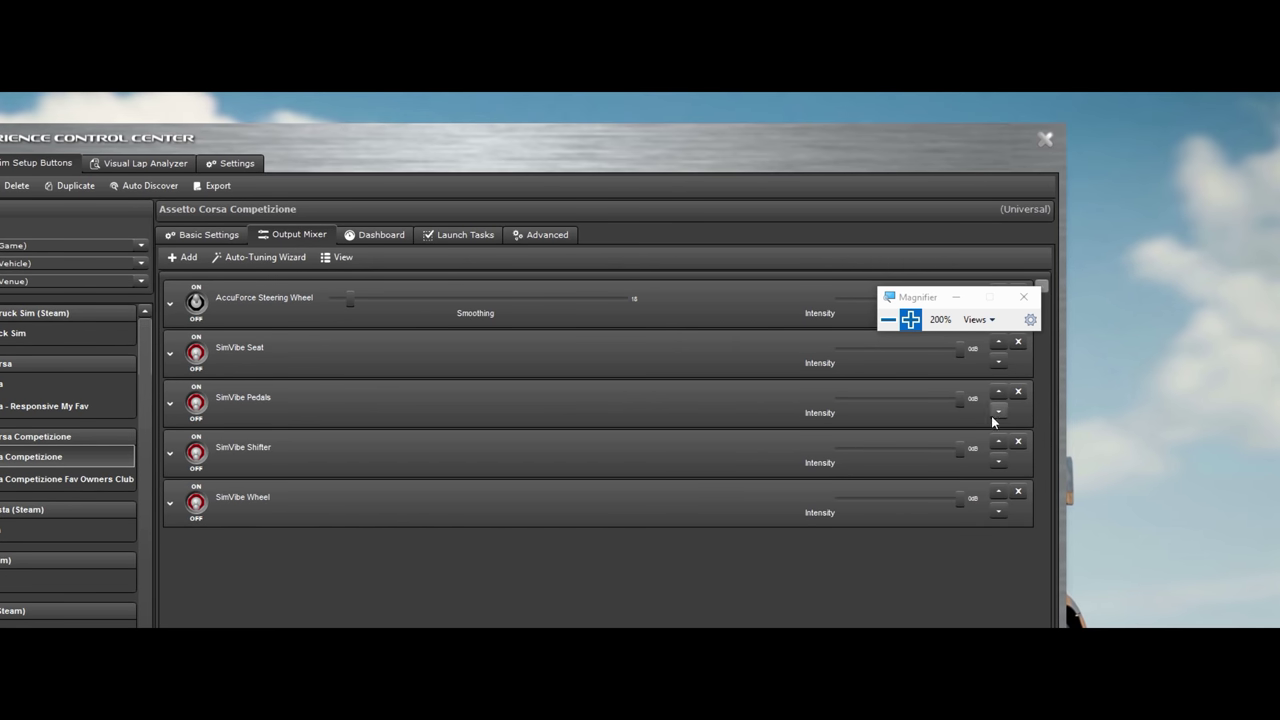
click(888, 319)
click(890, 241)
click(940, 126)
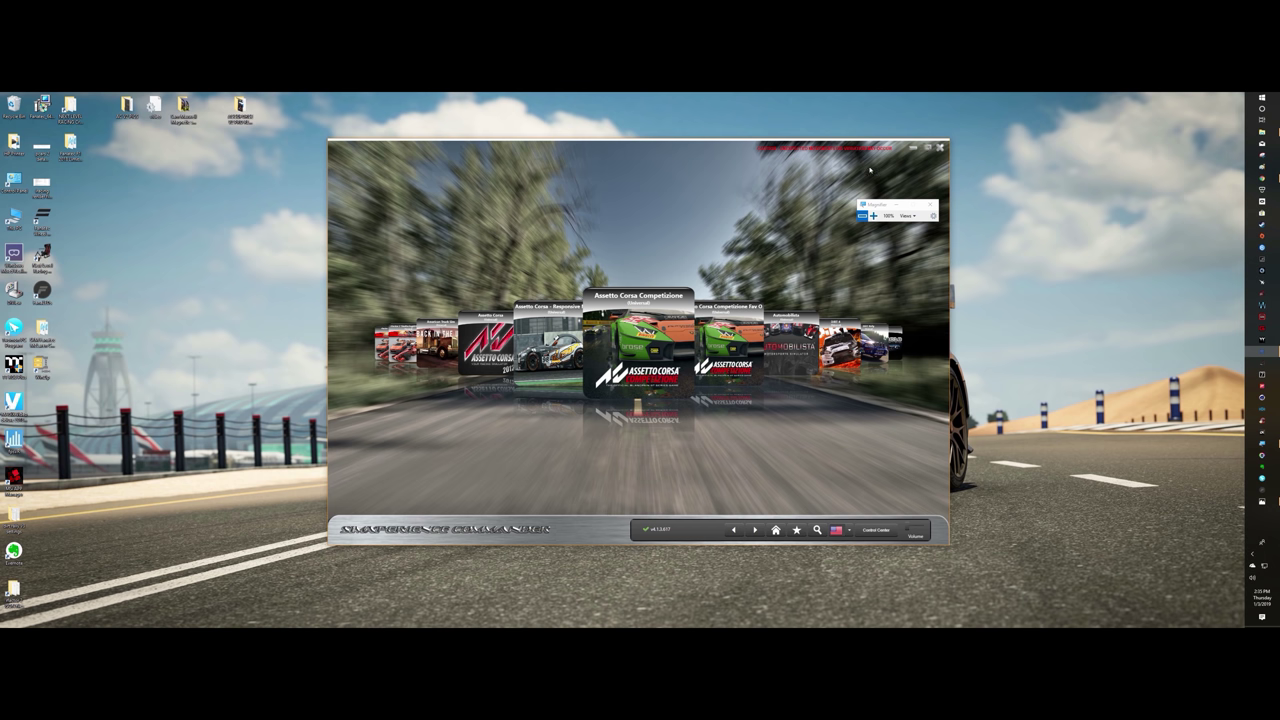
drag(880, 205, 999, 215)
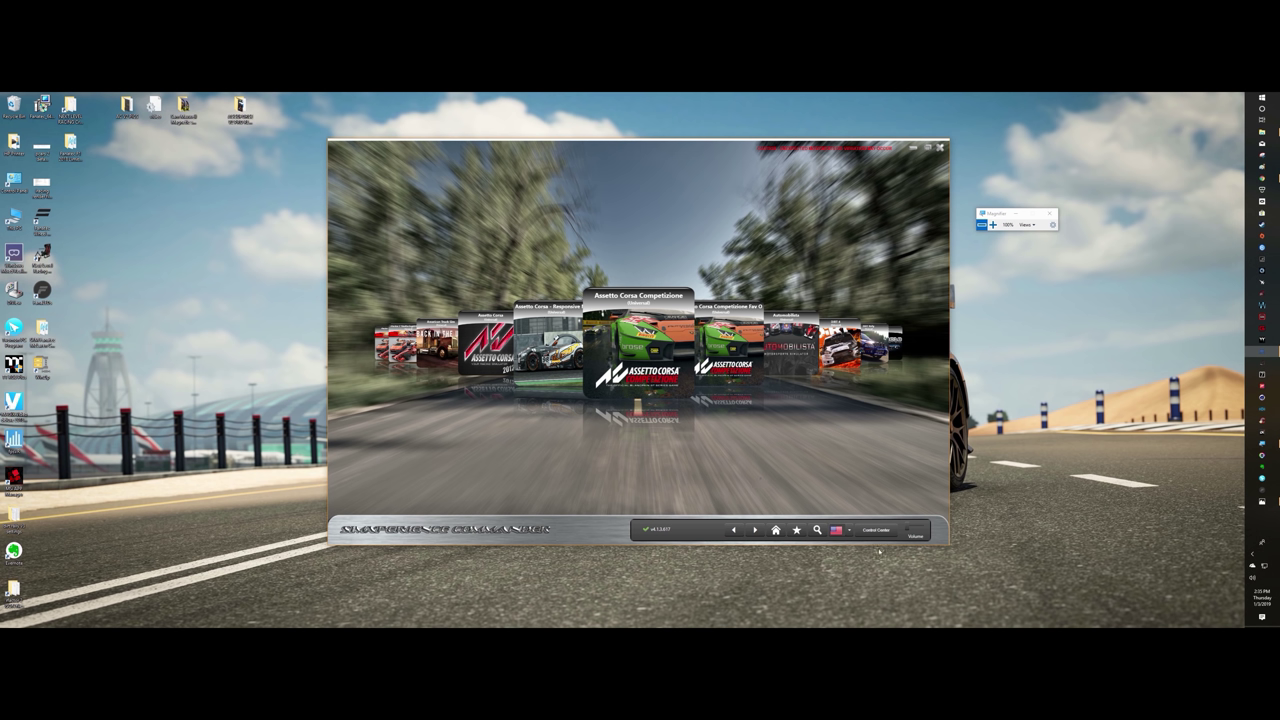
Reopen the Control Center settings and expand Sim Device Manager to show the AccuForce Steering System's general settings at 200% magnification
click(876, 530)
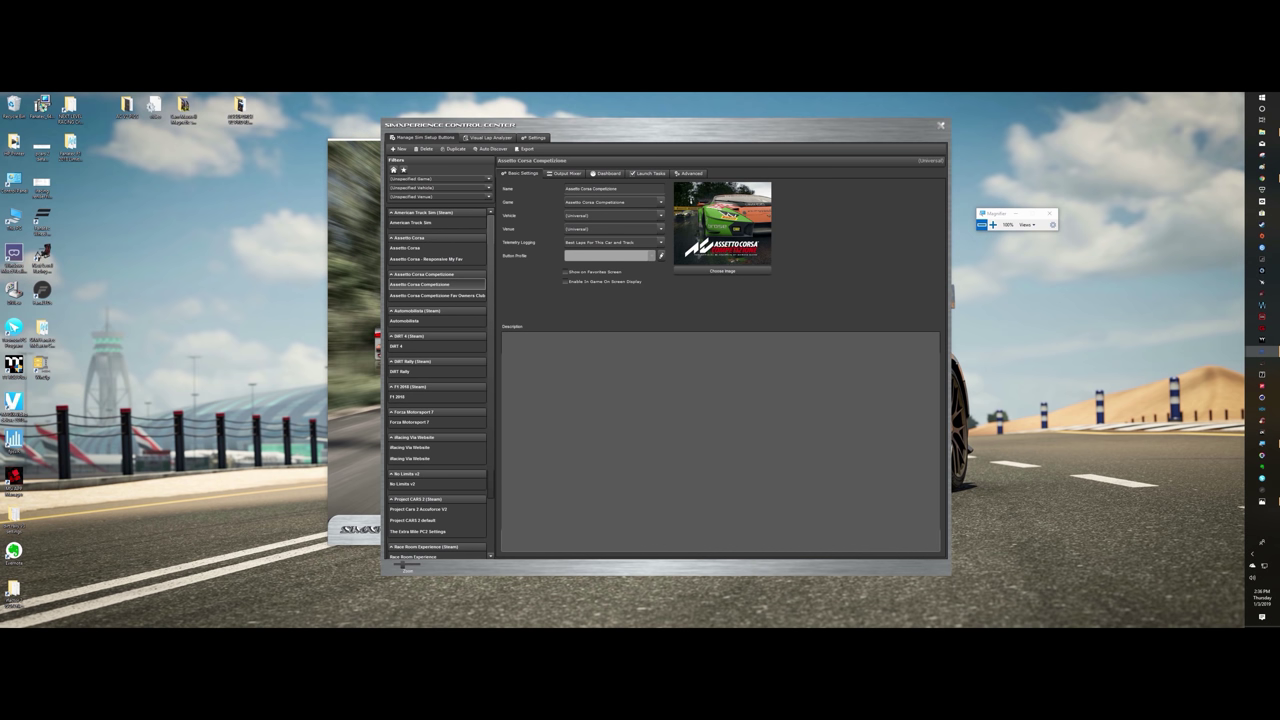
mouse_move(556, 135)
mouse_down()
mouse_move(580, 157)
mouse_move(569, 148)
mouse_up()
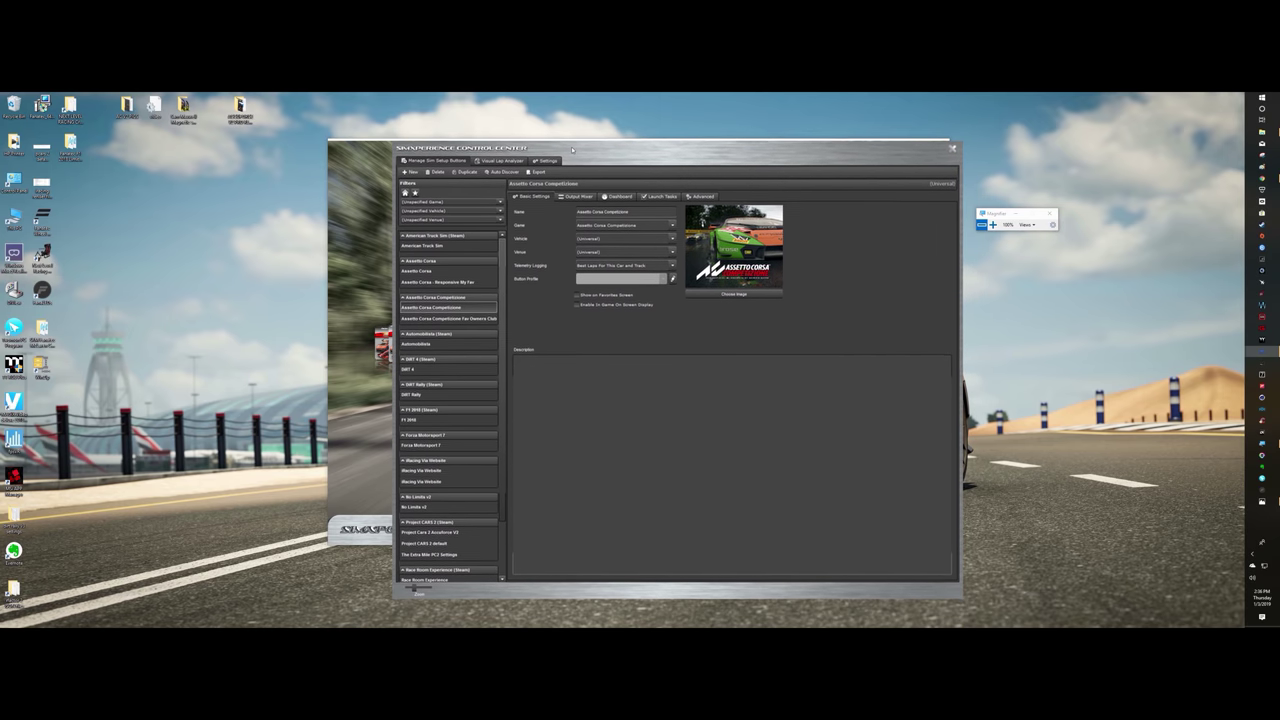
click(545, 160)
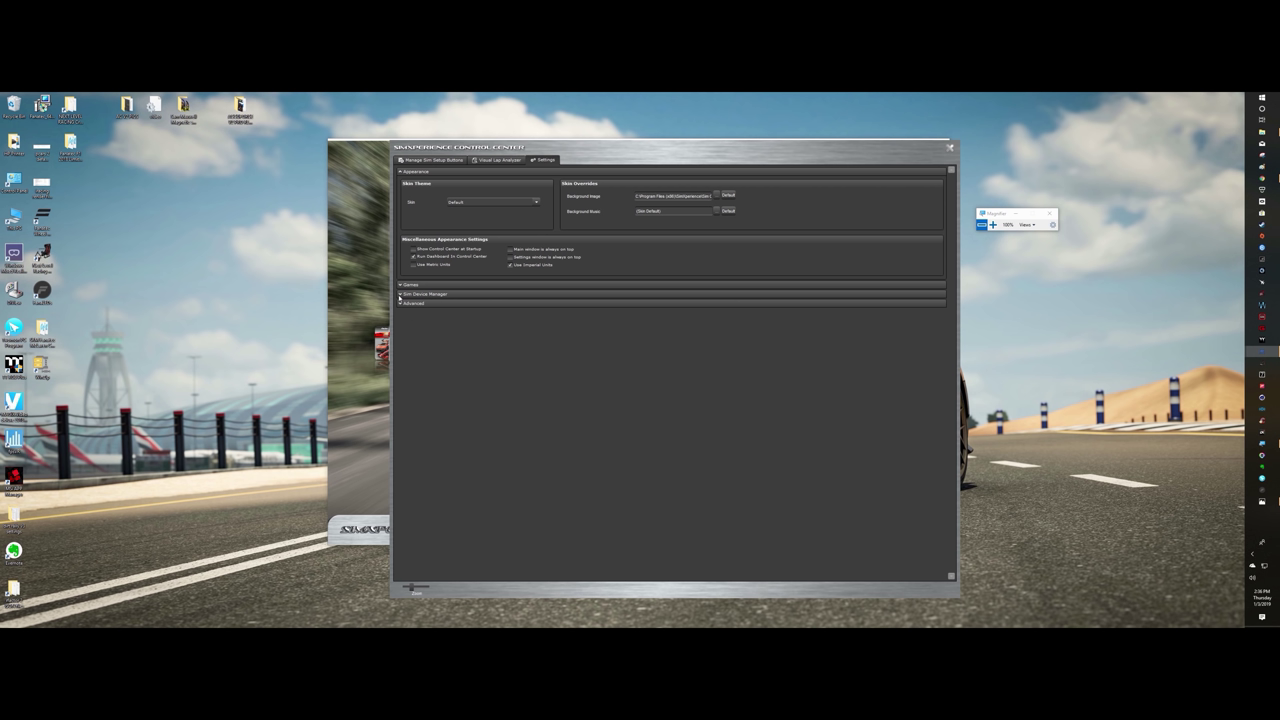
click(401, 295)
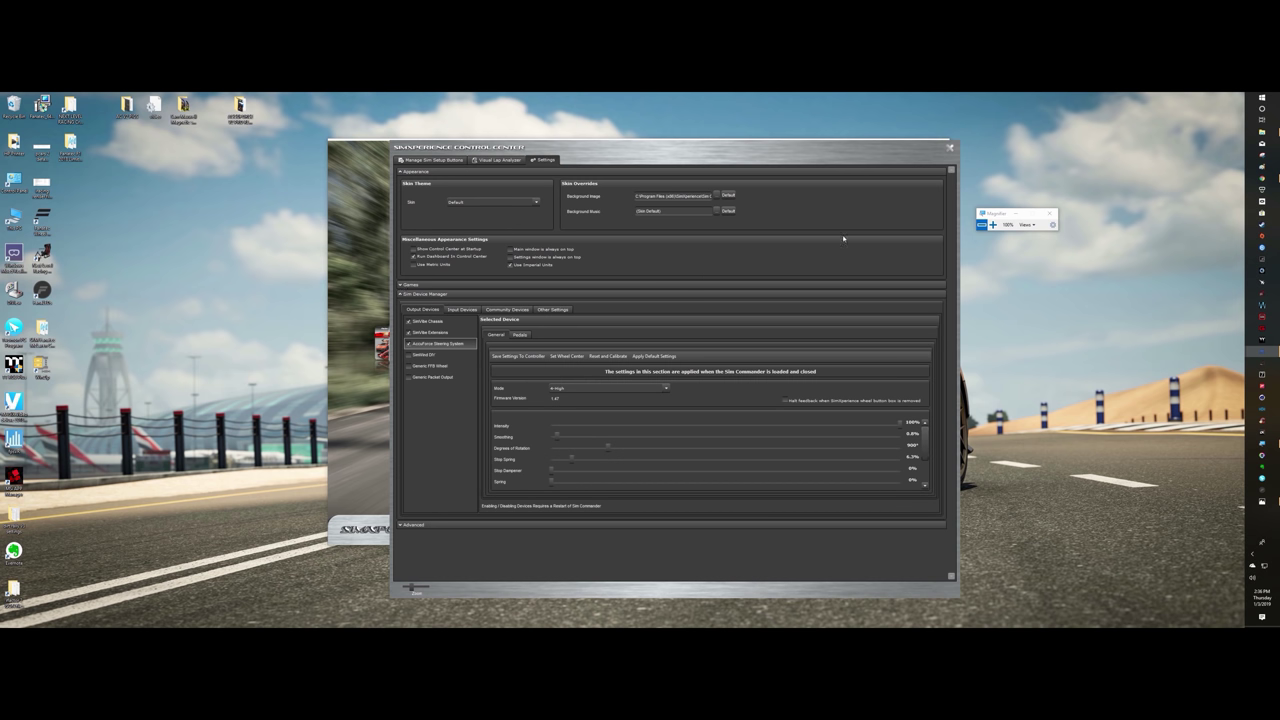
drag(913, 150, 910, 150)
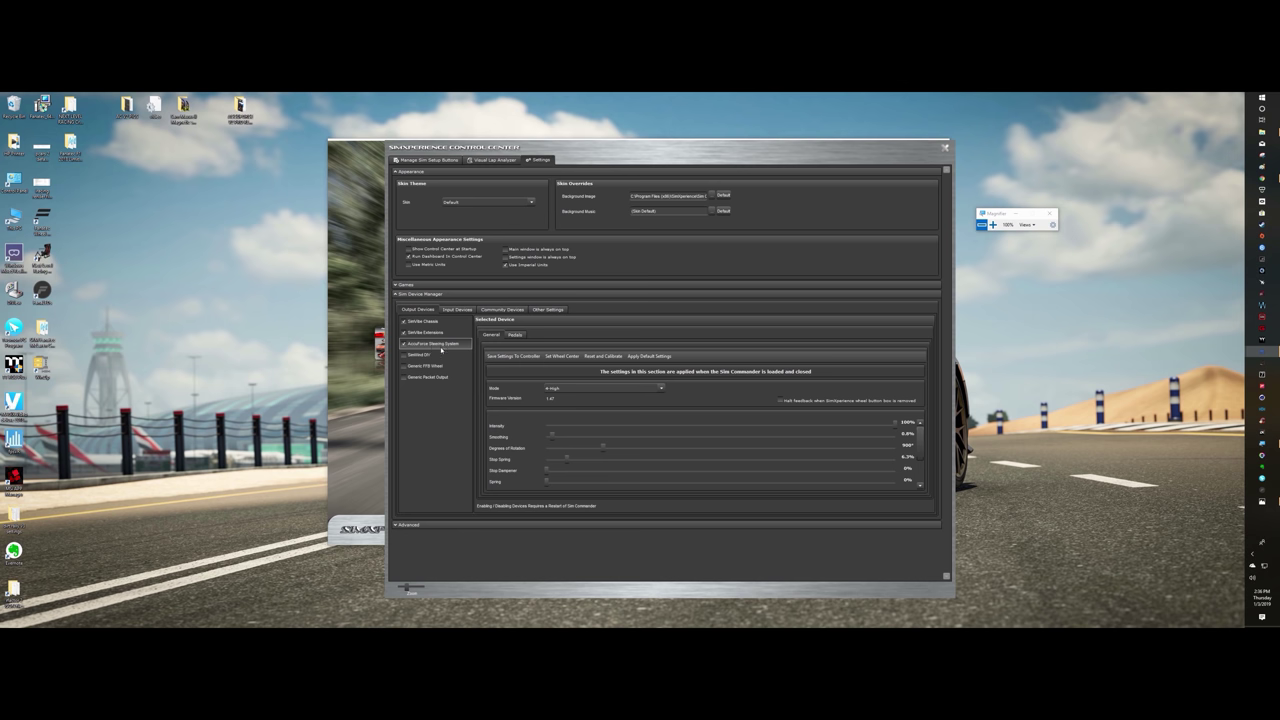
click(992, 224)
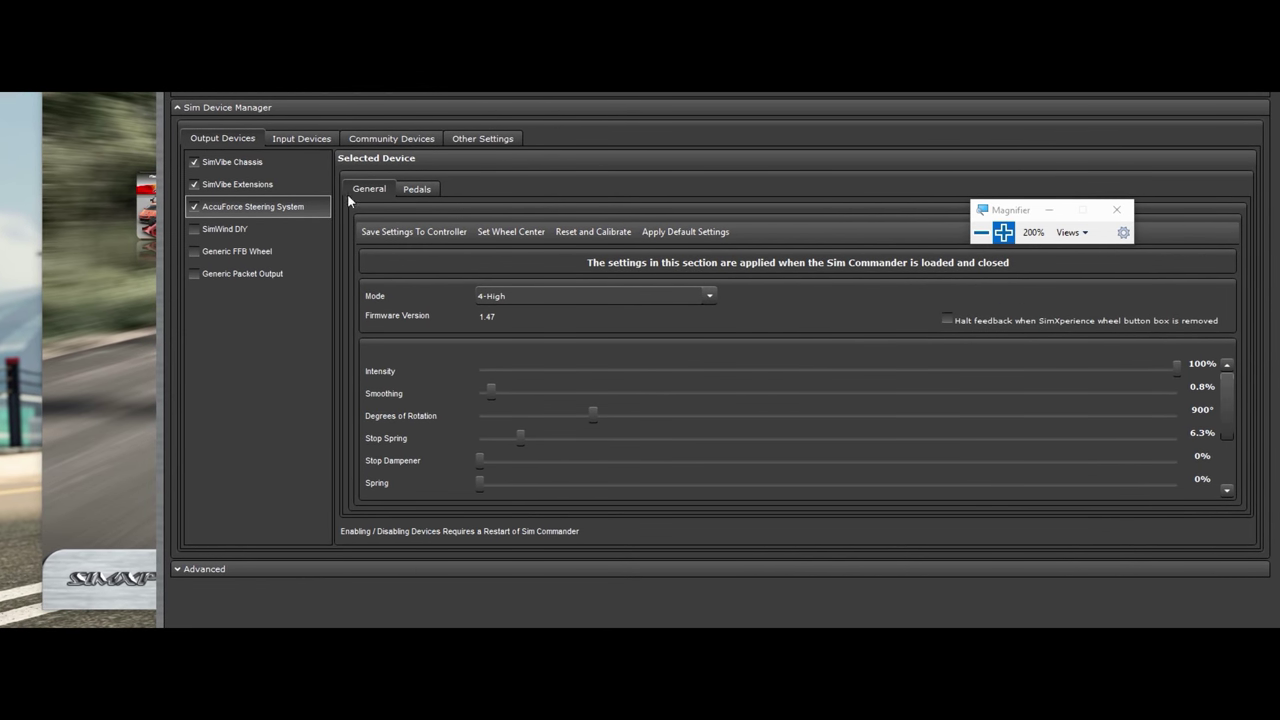
Look over the AccuForce Steering System's pedal settings, then return to its general settings
click(418, 190)
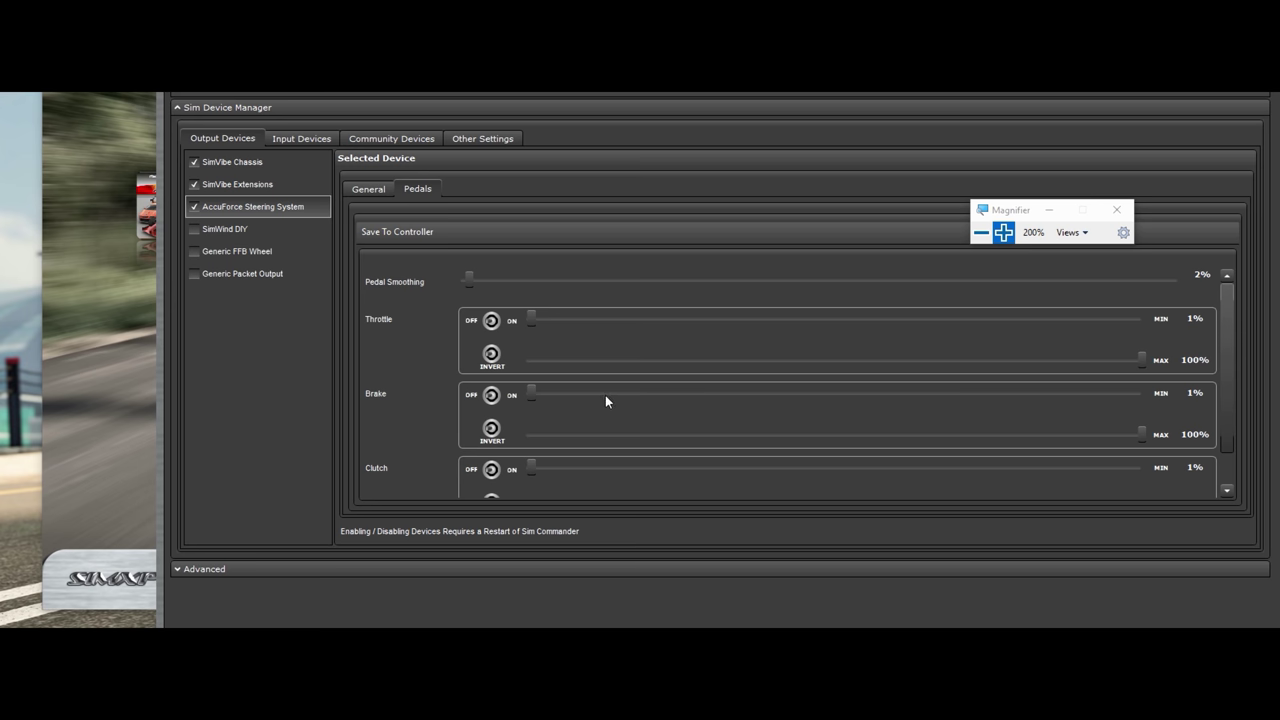
click(367, 190)
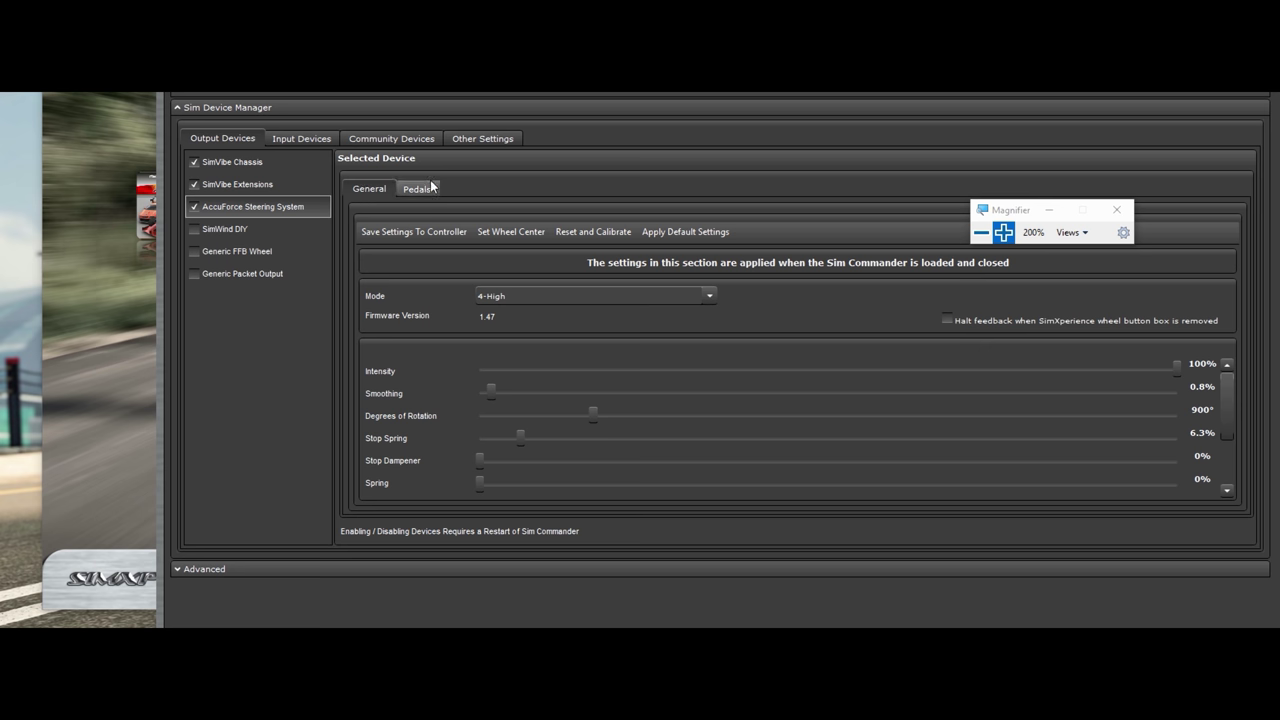
drag(1024, 208, 1116, 138)
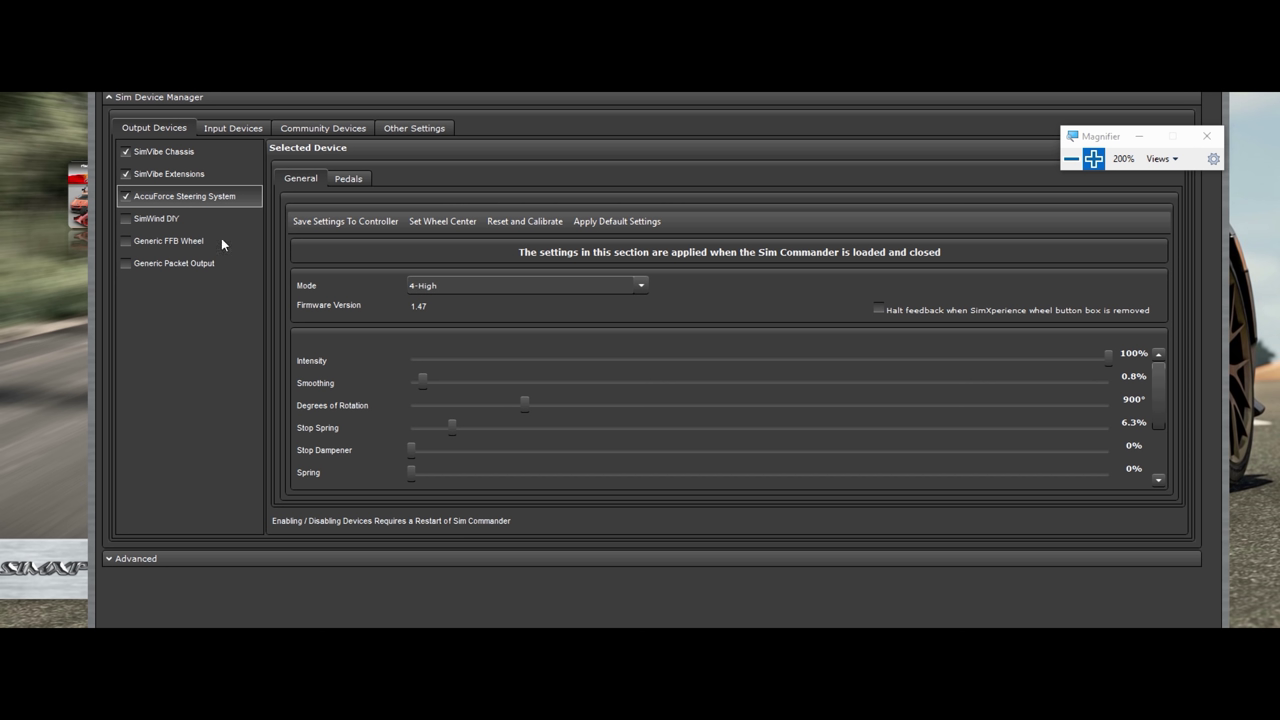
Examine the strength modes available for the AccuForce Steering System without choosing a different one
click(483, 285)
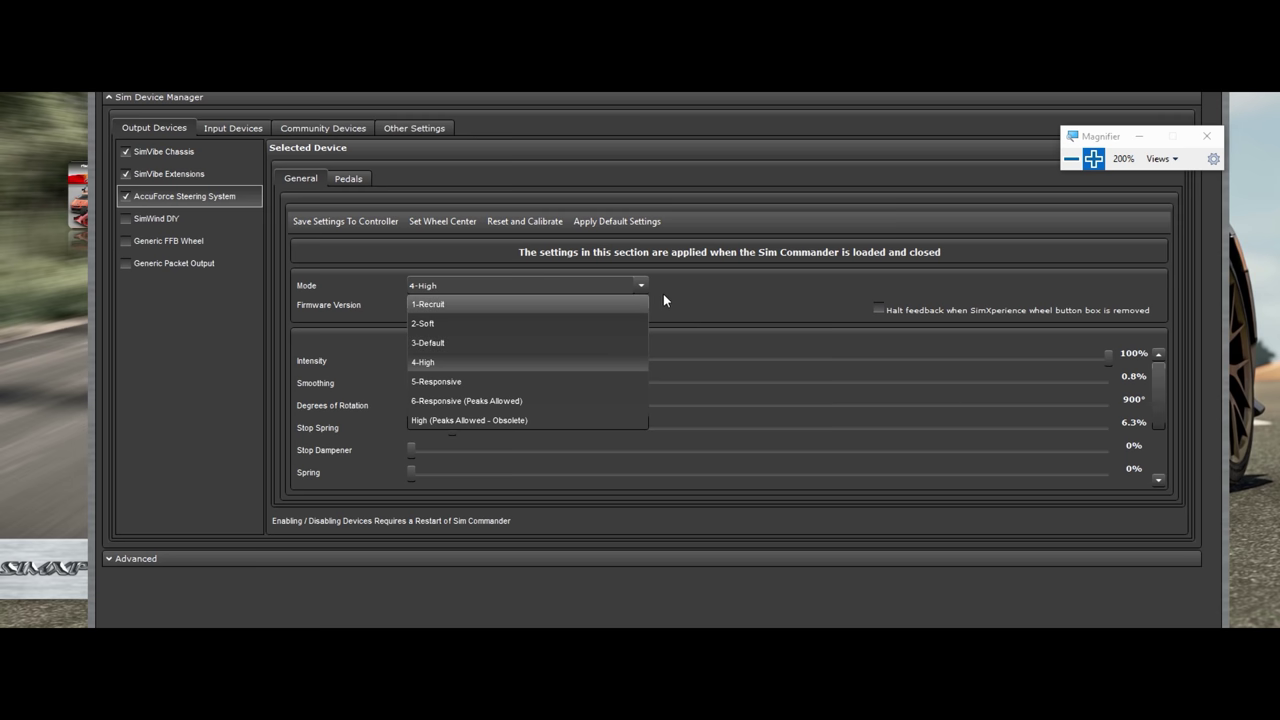
click(739, 294)
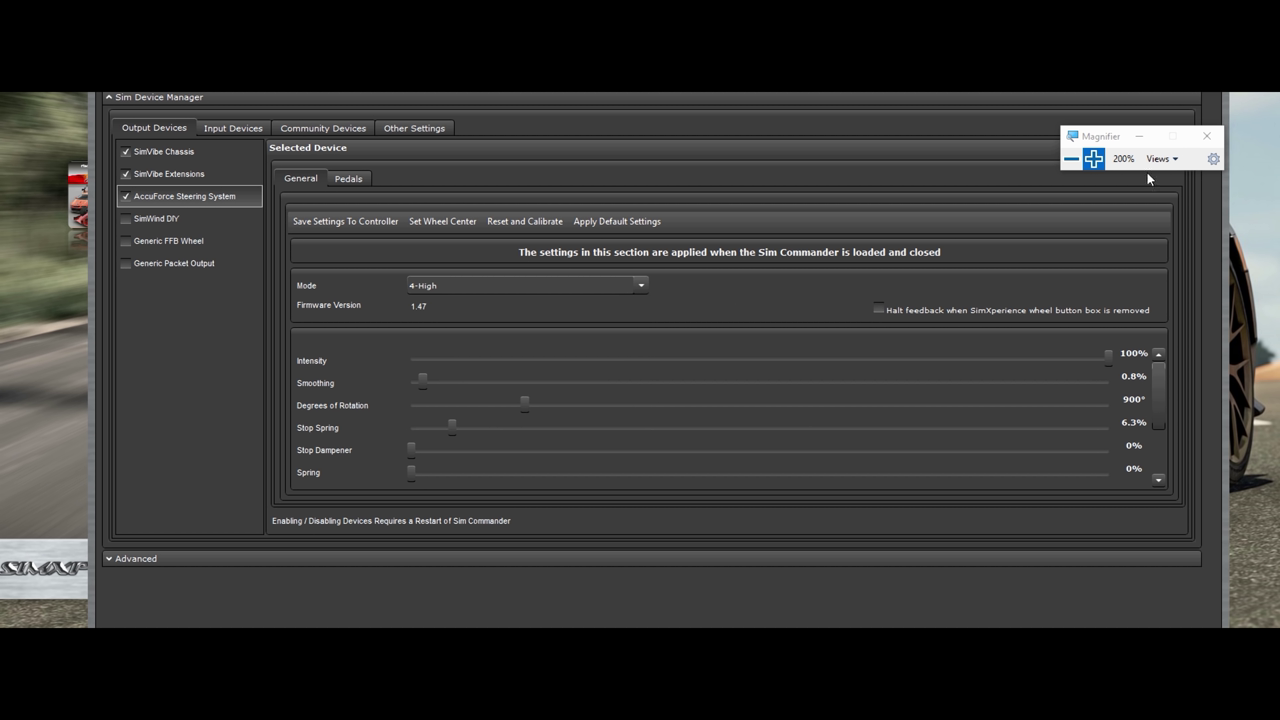
click(1071, 158)
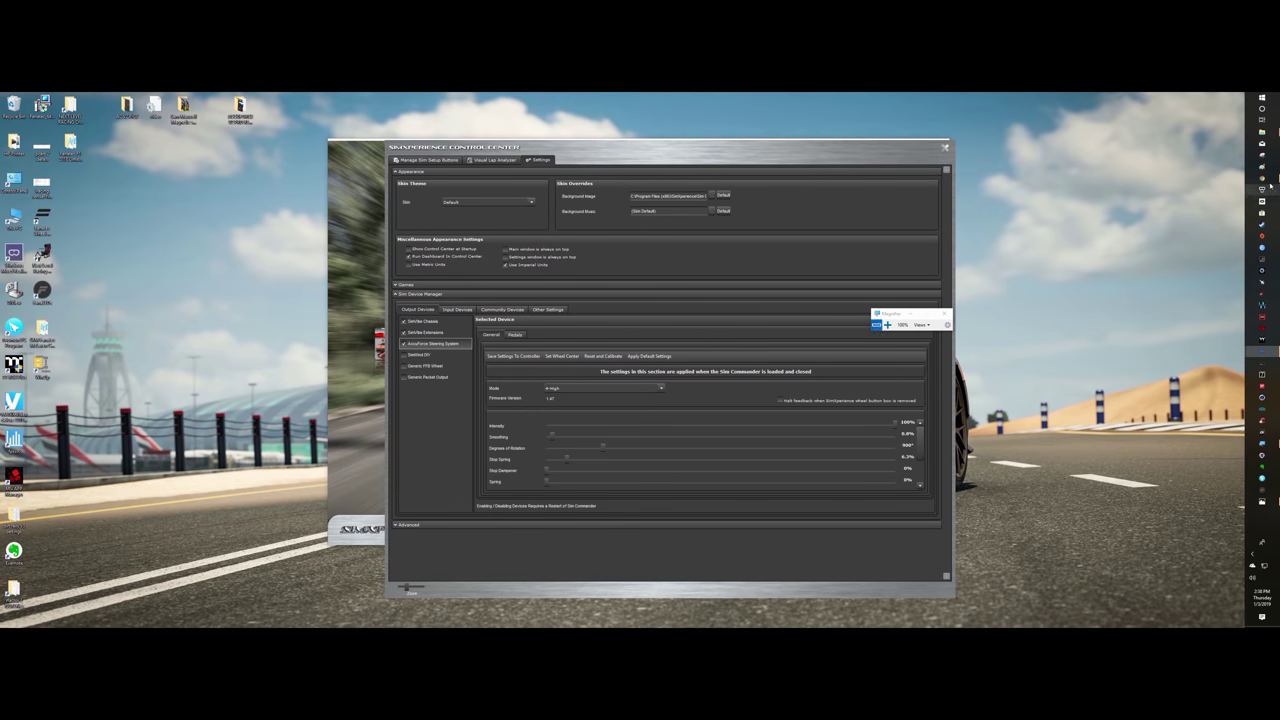
Switch to the browser and find the Mode section with its chart in the MockRacer AccuForce settings guide
click(1262, 178)
click(469, 110)
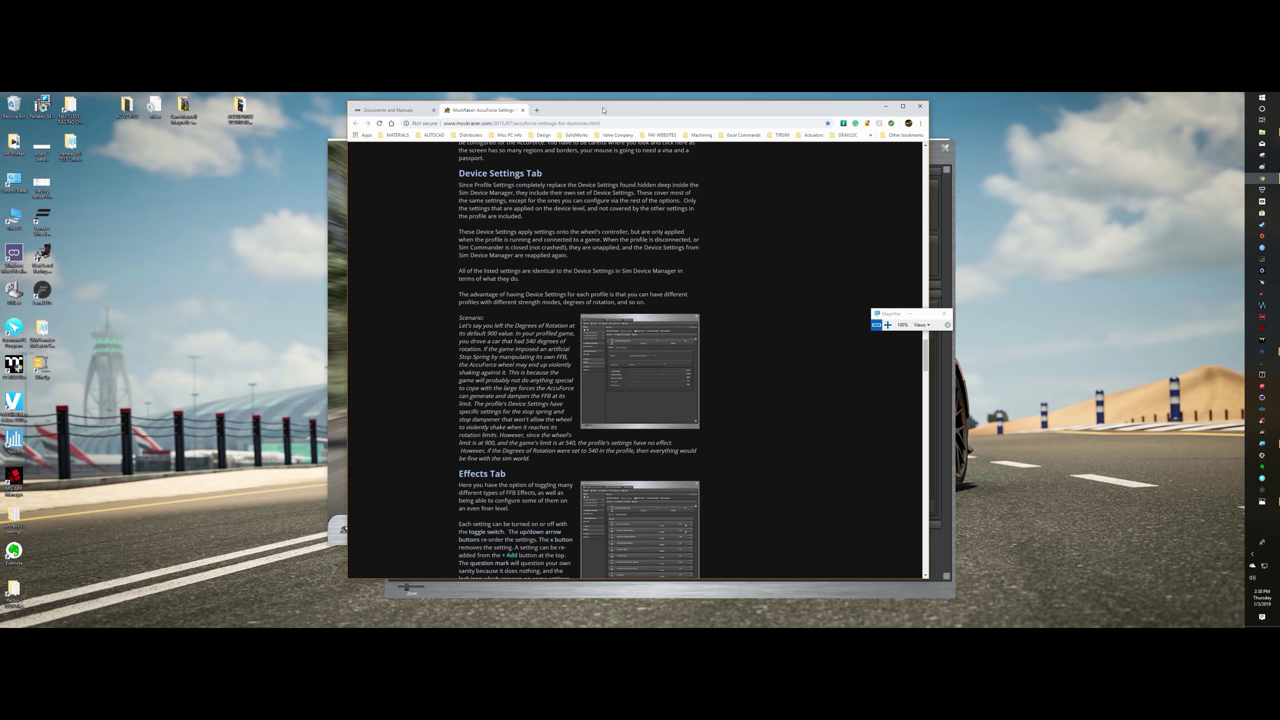
double_click(603, 110)
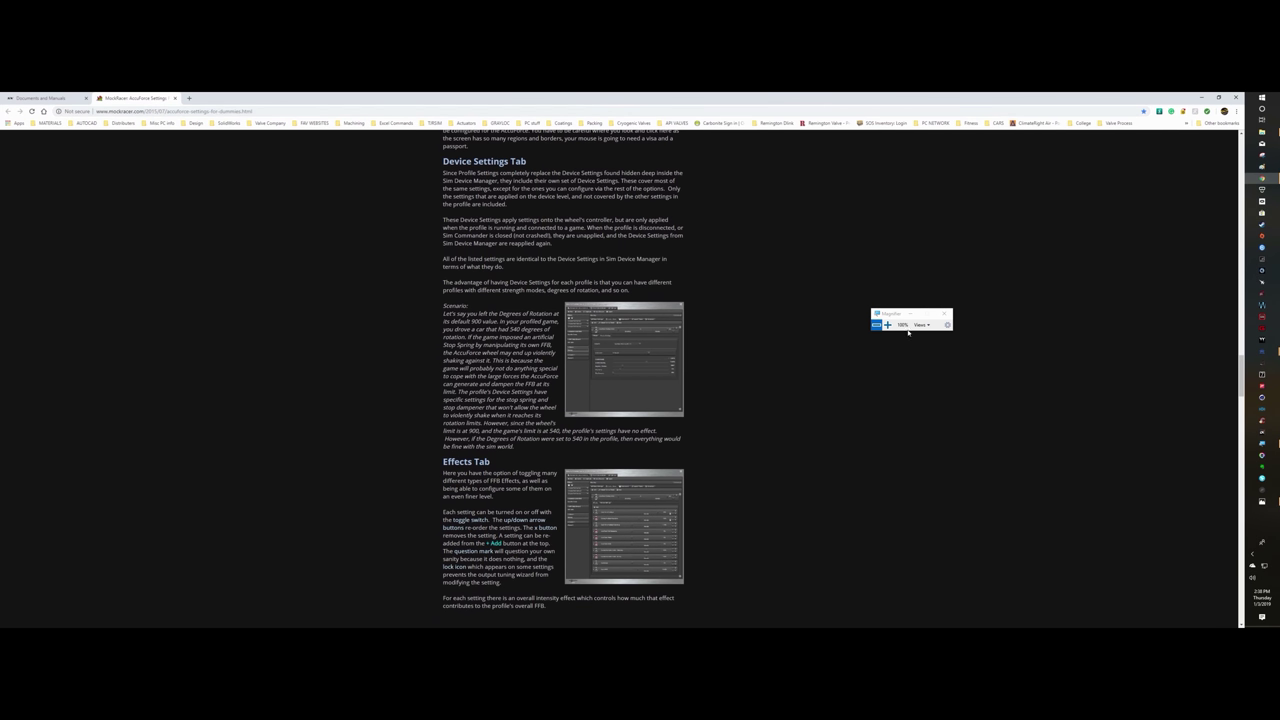
scroll(737, 400, down, 15)
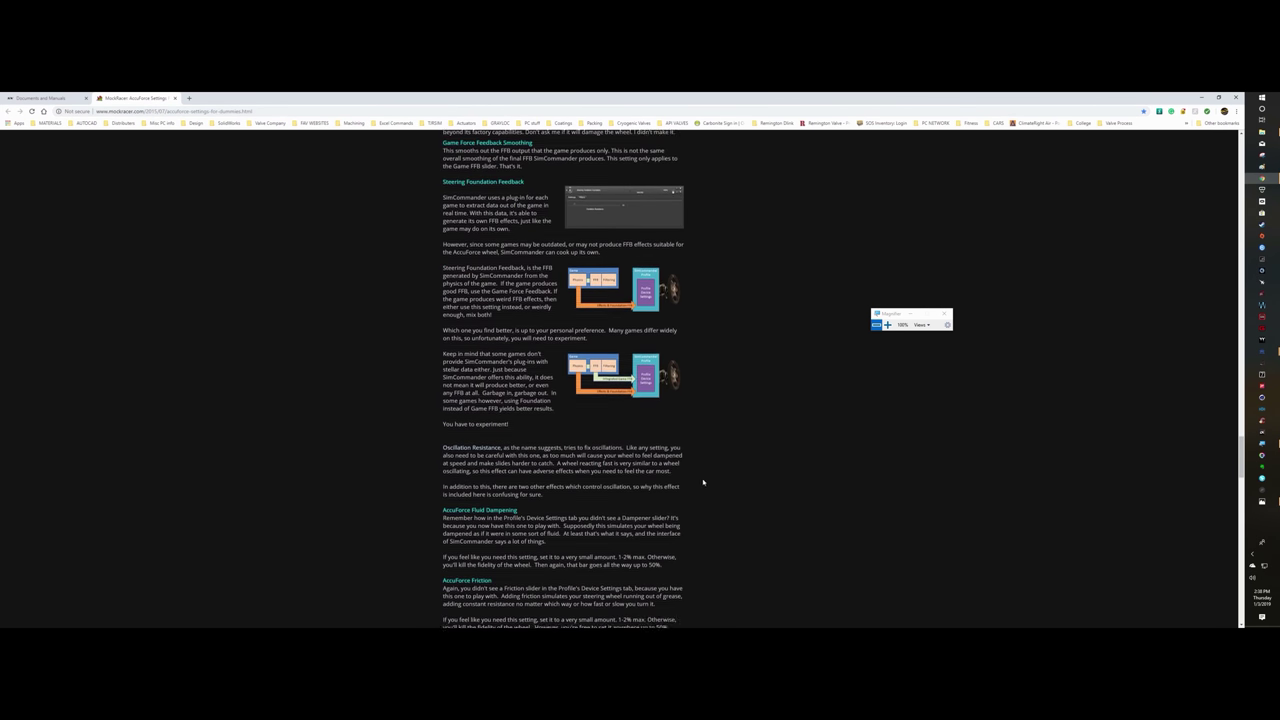
scroll(706, 487, down, 20)
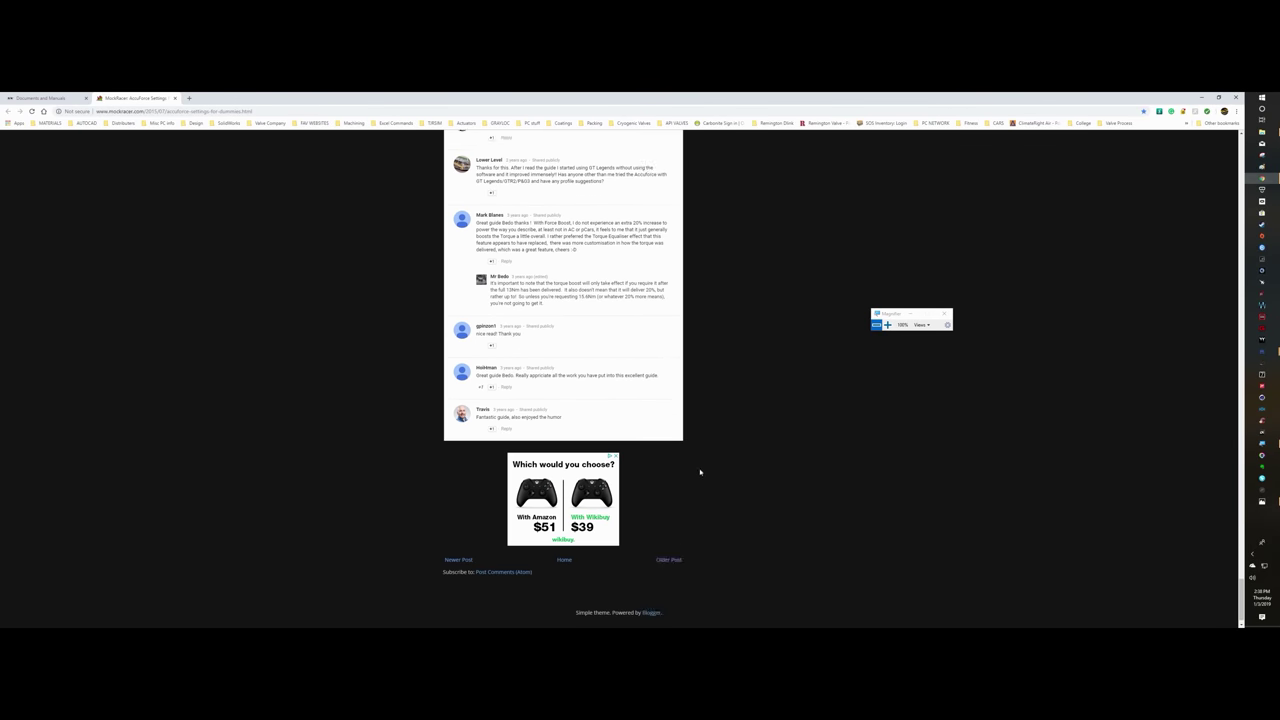
scroll(697, 484, up, 20)
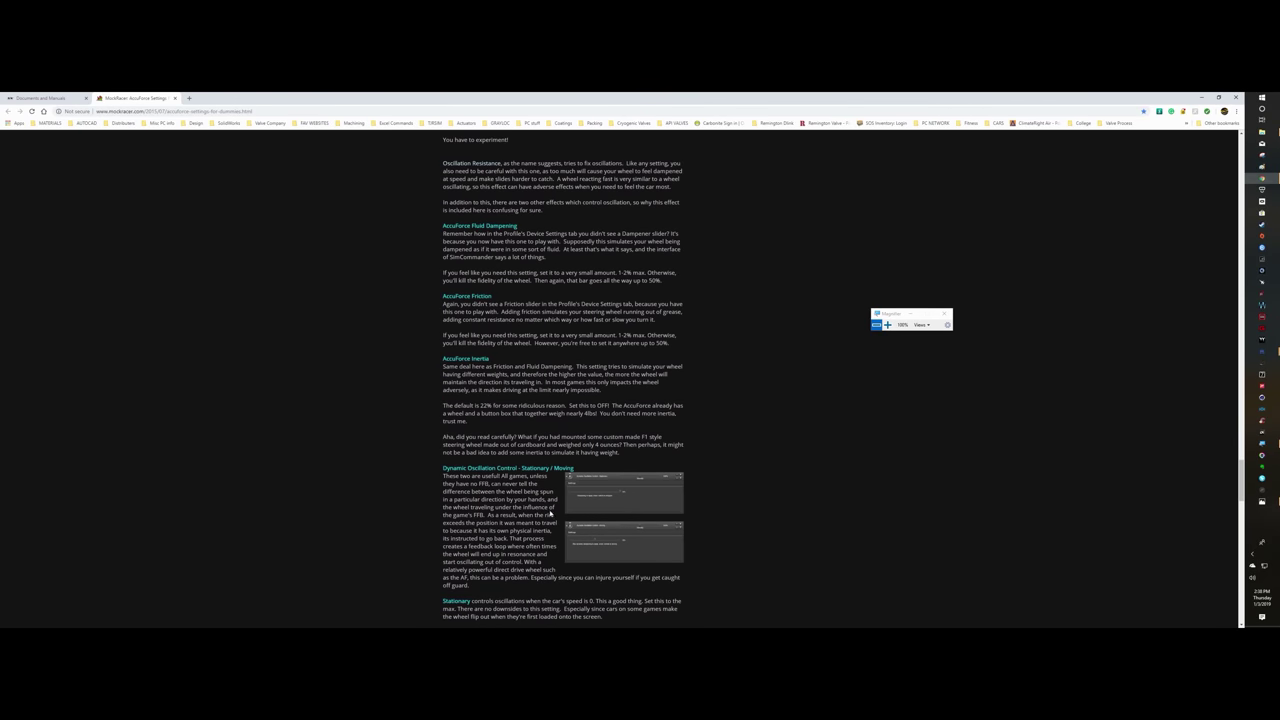
scroll(519, 511, up, 20)
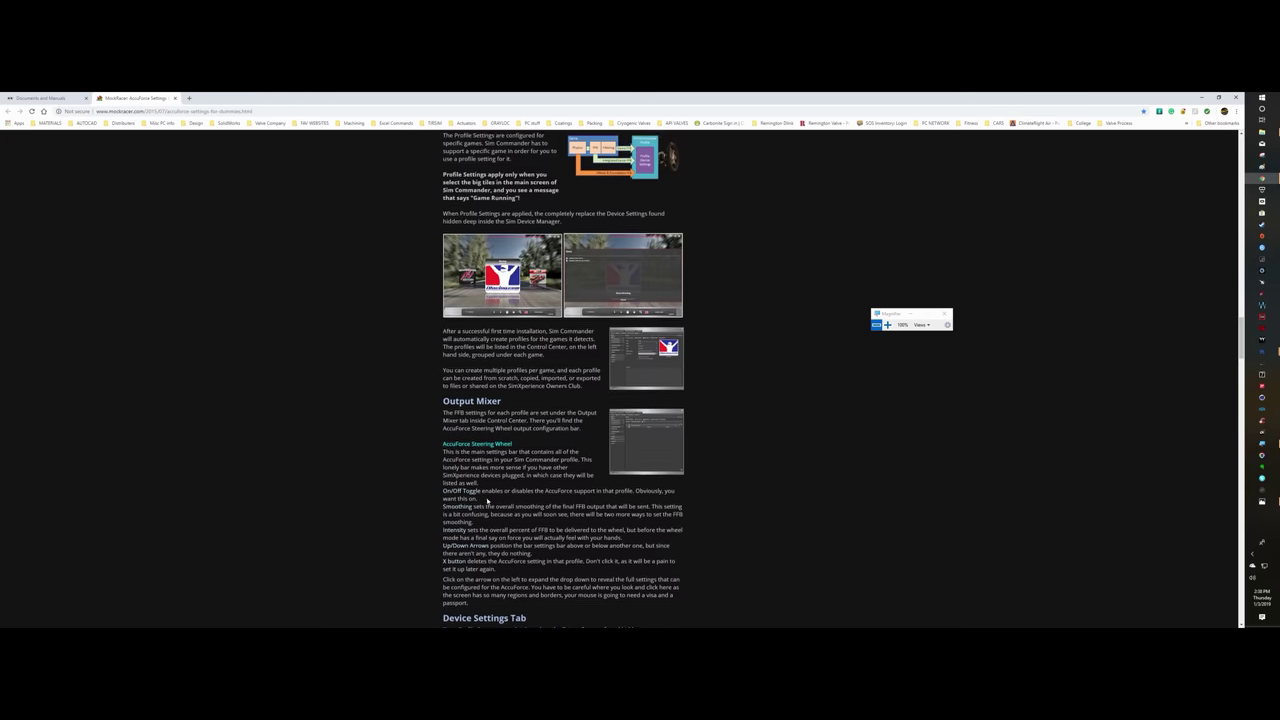
scroll(516, 497, down, 10)
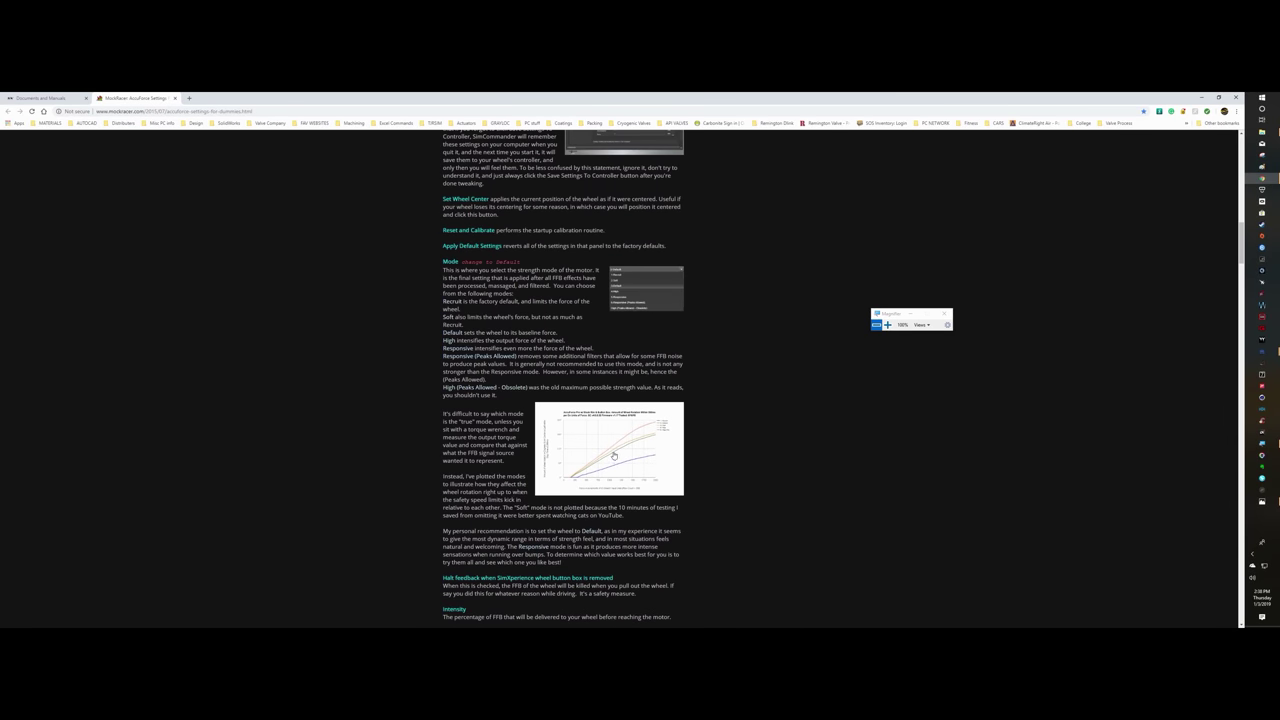
Enlarge the guide's wheel rotation versus force chart and examine it at 200% magnification
click(614, 456)
click(887, 324)
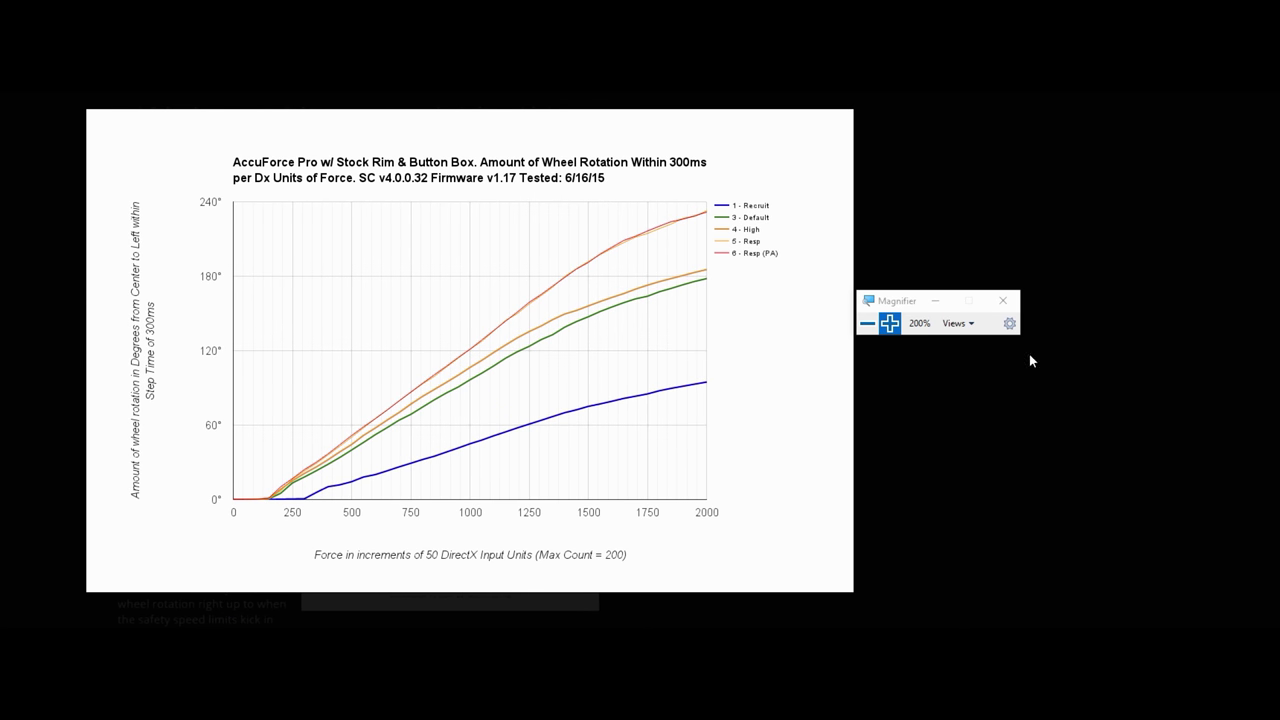
drag(912, 297, 1032, 281)
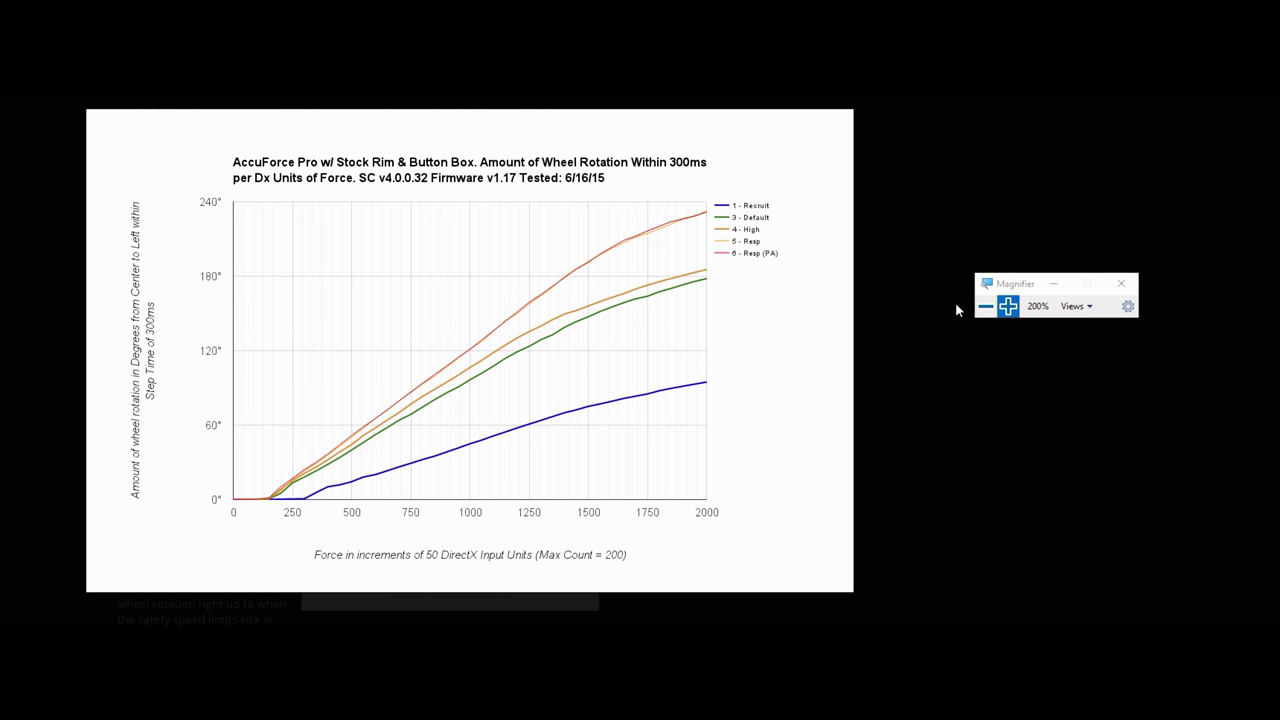
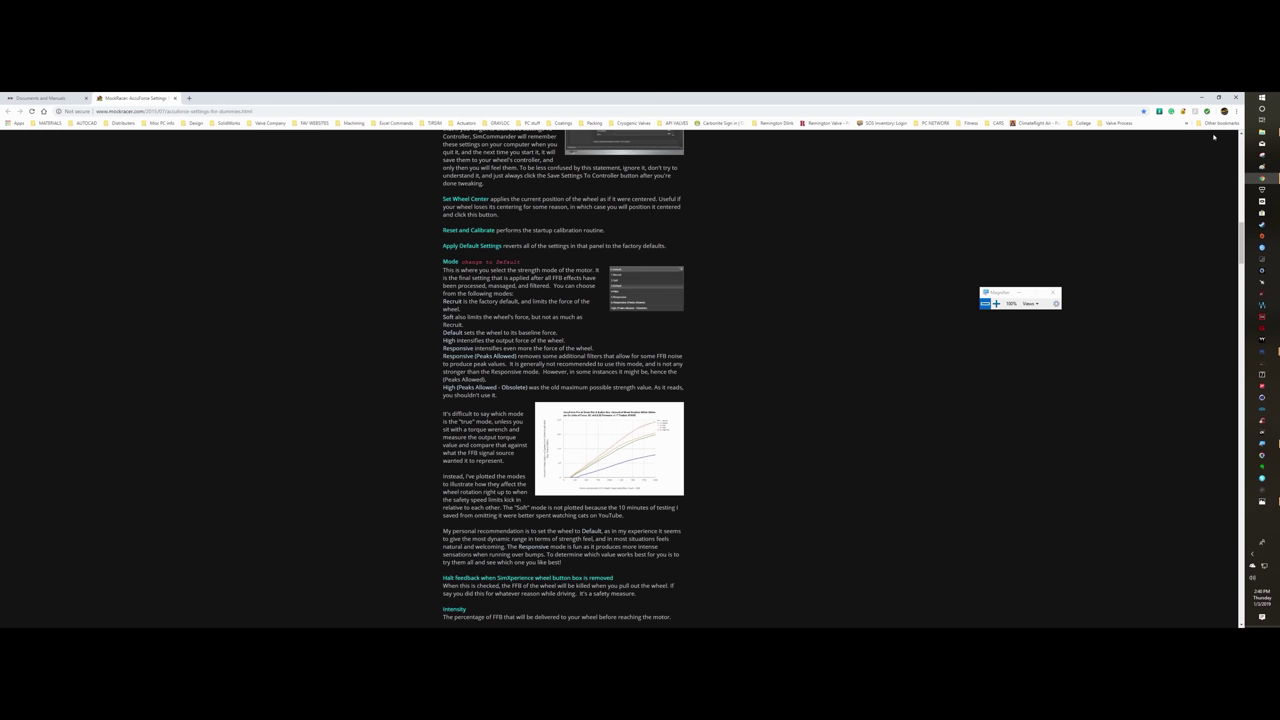
click(40, 98)
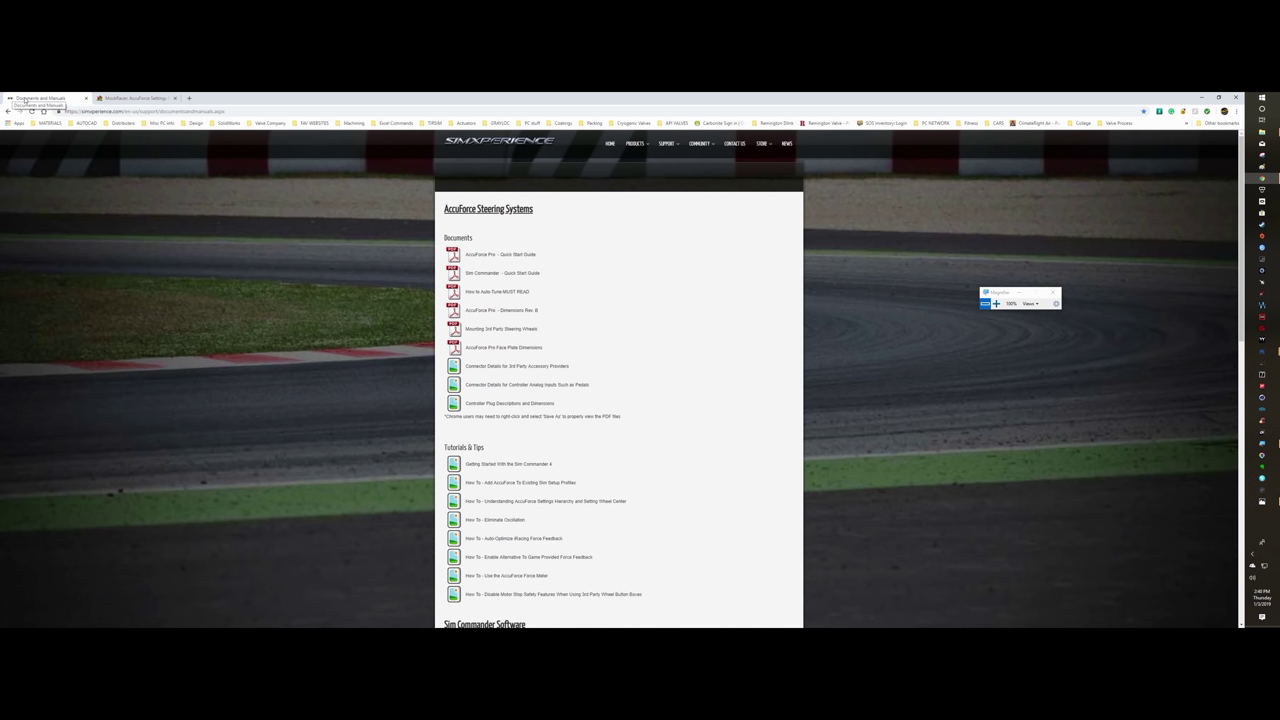
click(1218, 97)
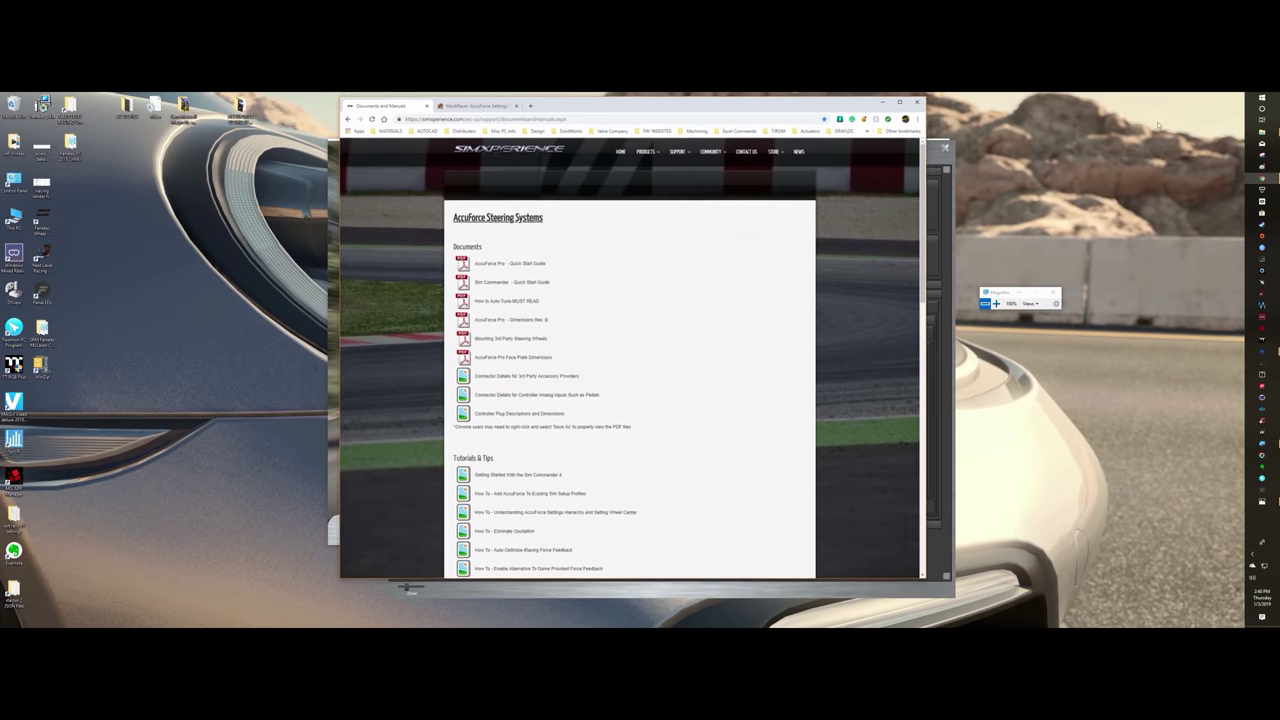
click(885, 107)
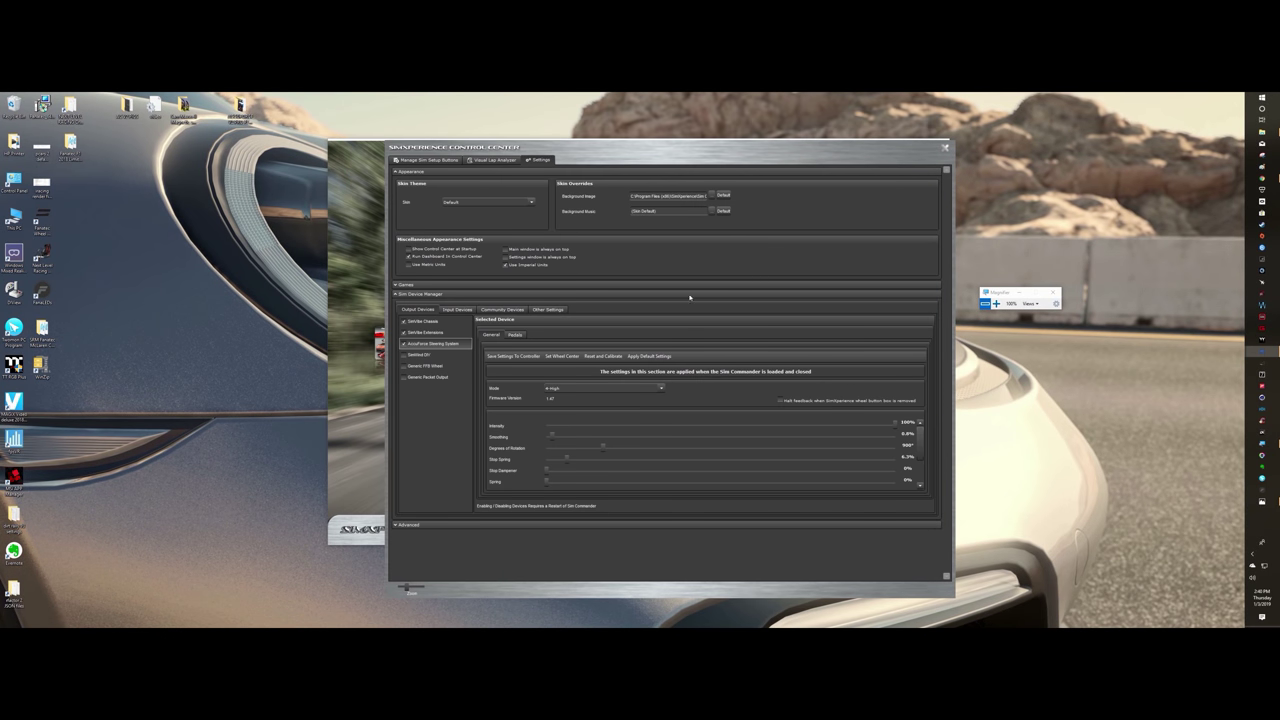
drag(749, 158, 721, 152)
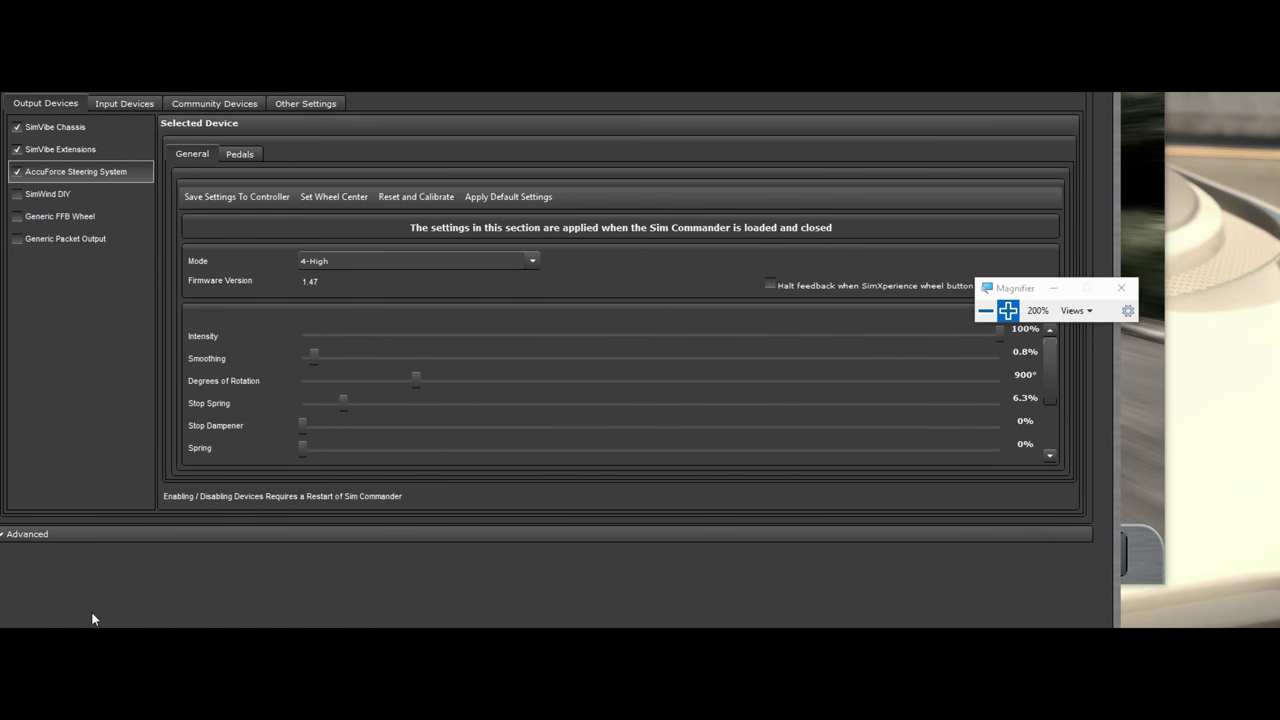
click(337, 259)
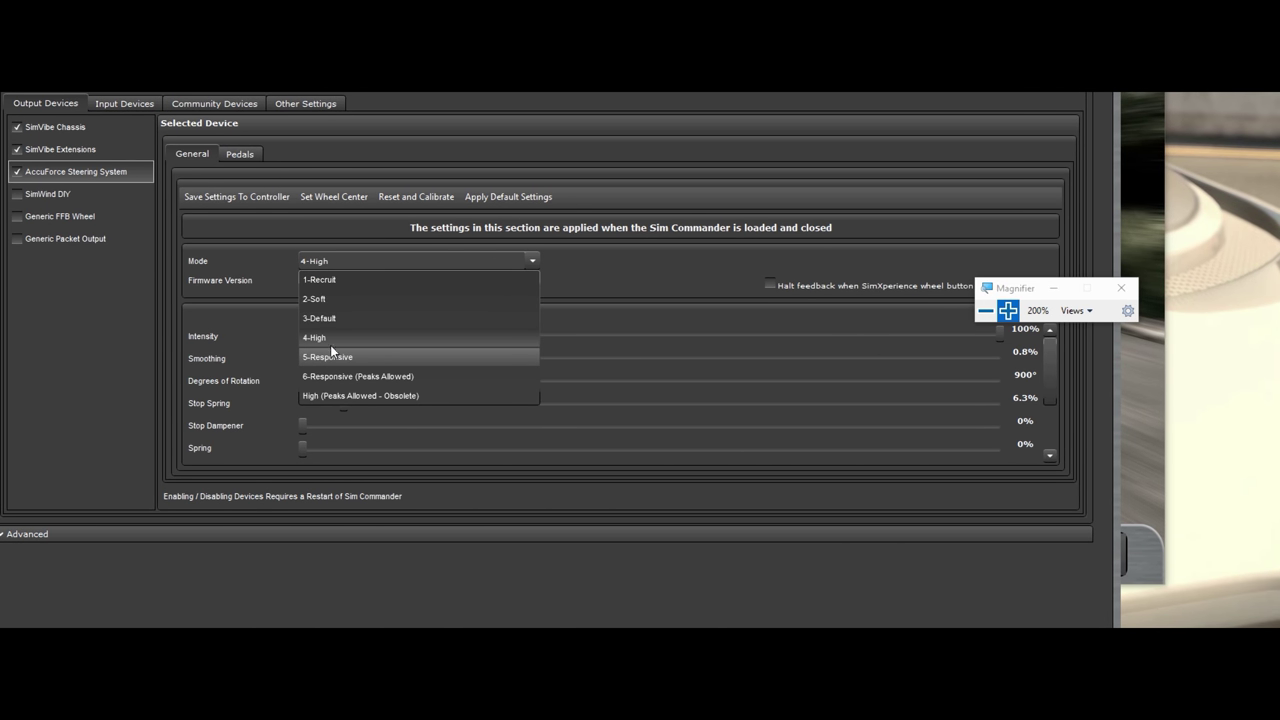
click(330, 357)
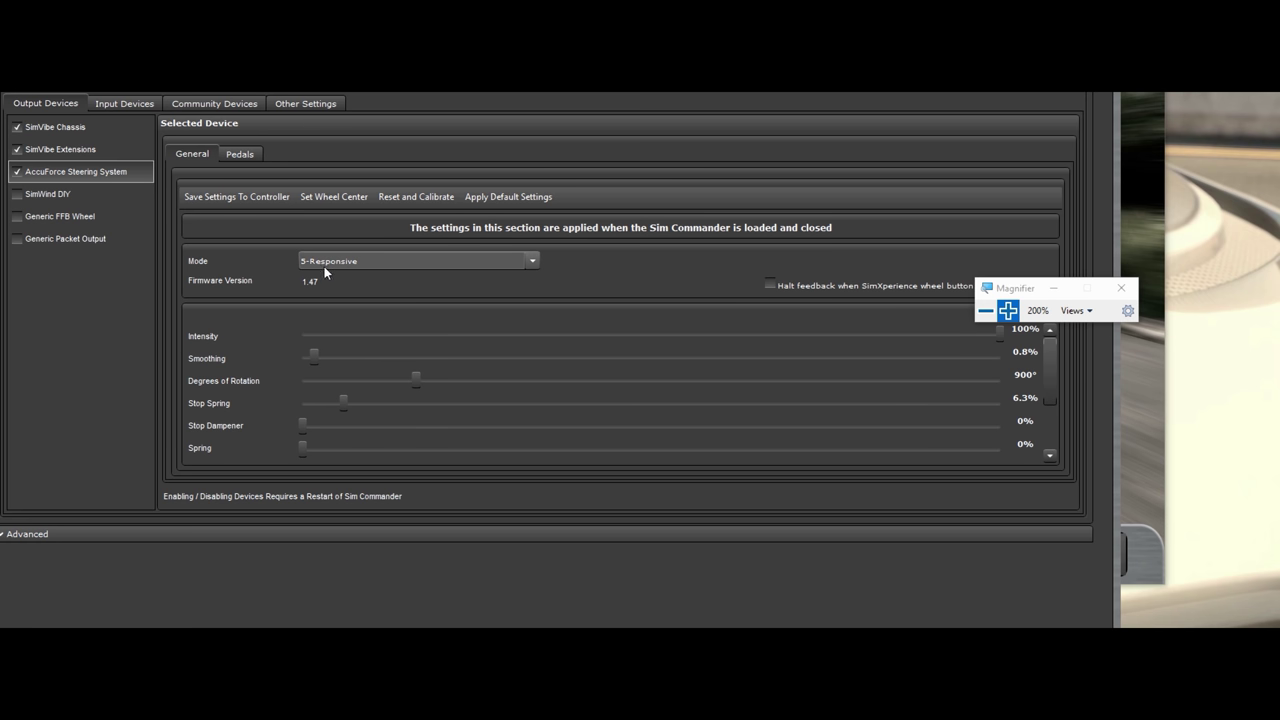
Uncover the "Halt feedback when SimXperience wheel button box is removed" option and turn it off
drag(1015, 289, 1137, 314)
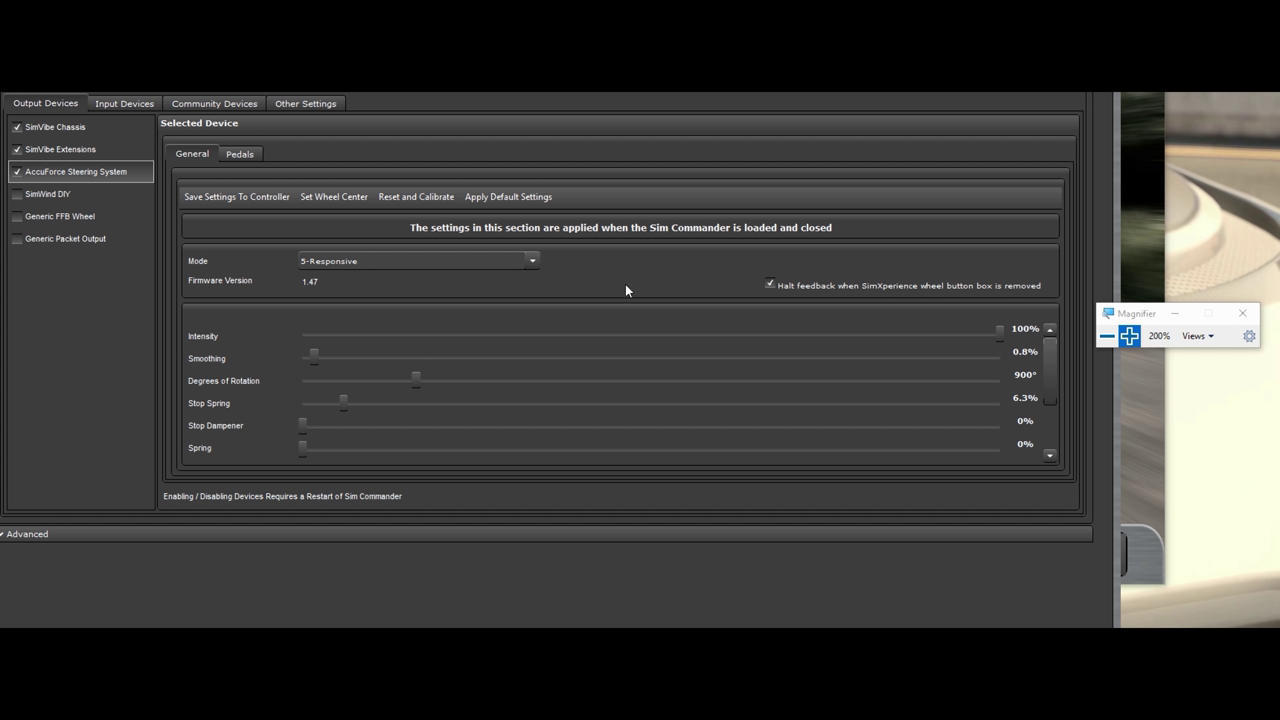
click(777, 285)
Examine the AccuForce sliders for Degrees of Rotation, Stop Spring, Stop Dampener, Spring, Friction, Dampener and Inertia without changing their values
mouse_move(414, 380)
mouse_down()
mouse_move(1090, 385)
mouse_move(370, 380)
mouse_move(410, 396)
mouse_up()
drag(415, 393, 415, 393)
drag(302, 427, 328, 429)
drag(344, 397, 315, 398)
drag(422, 422, 251, 432)
drag(315, 403, 326, 408)
scroll(383, 450, down, 3)
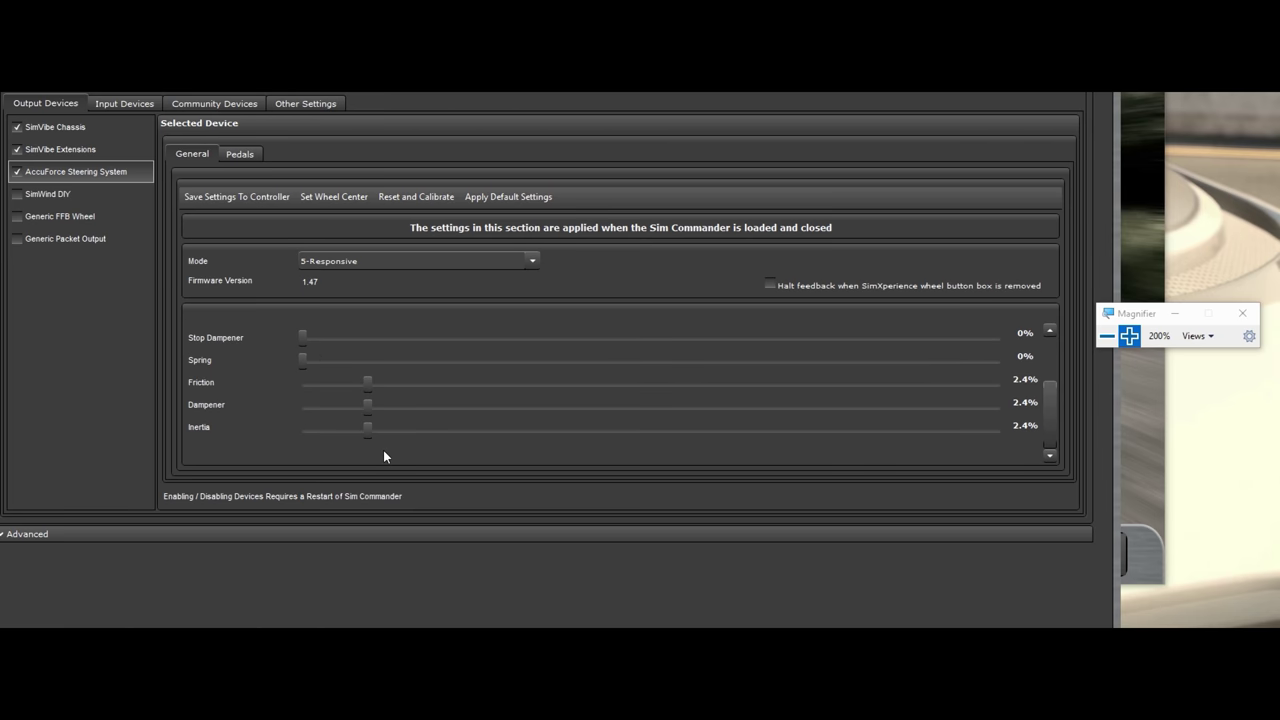
scroll(370, 451, up, 1)
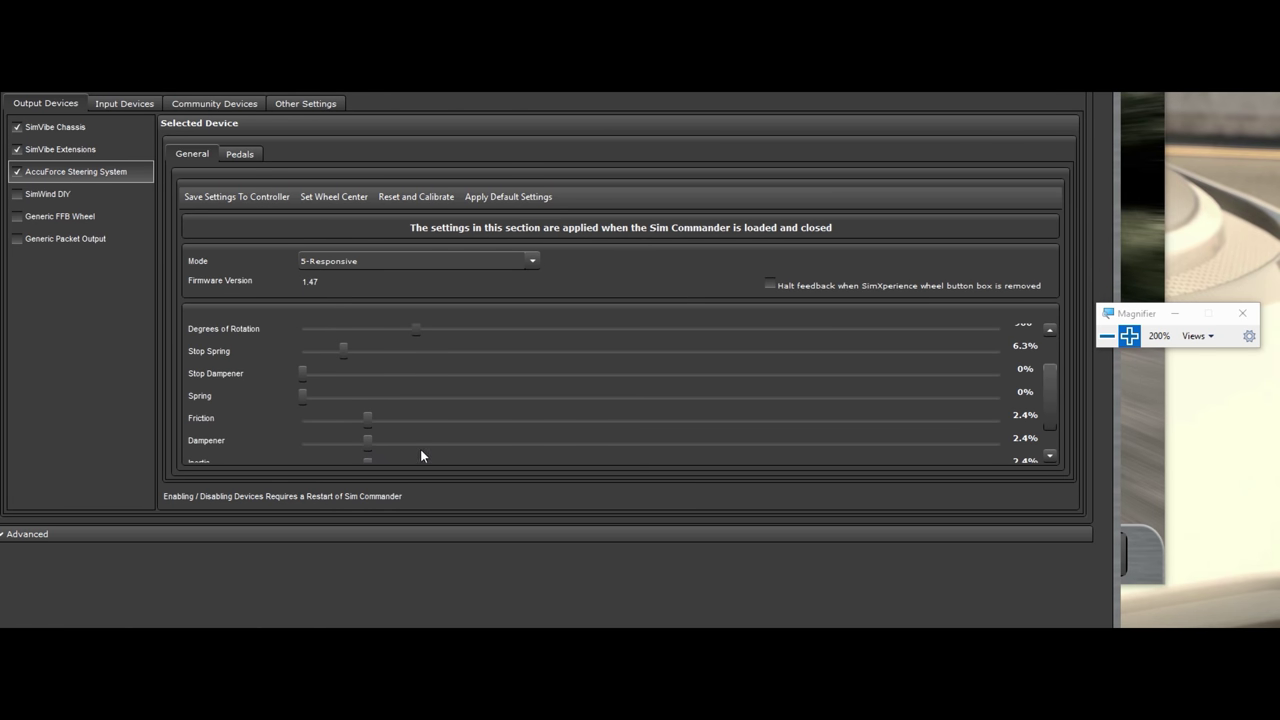
scroll(421, 455, down, 1)
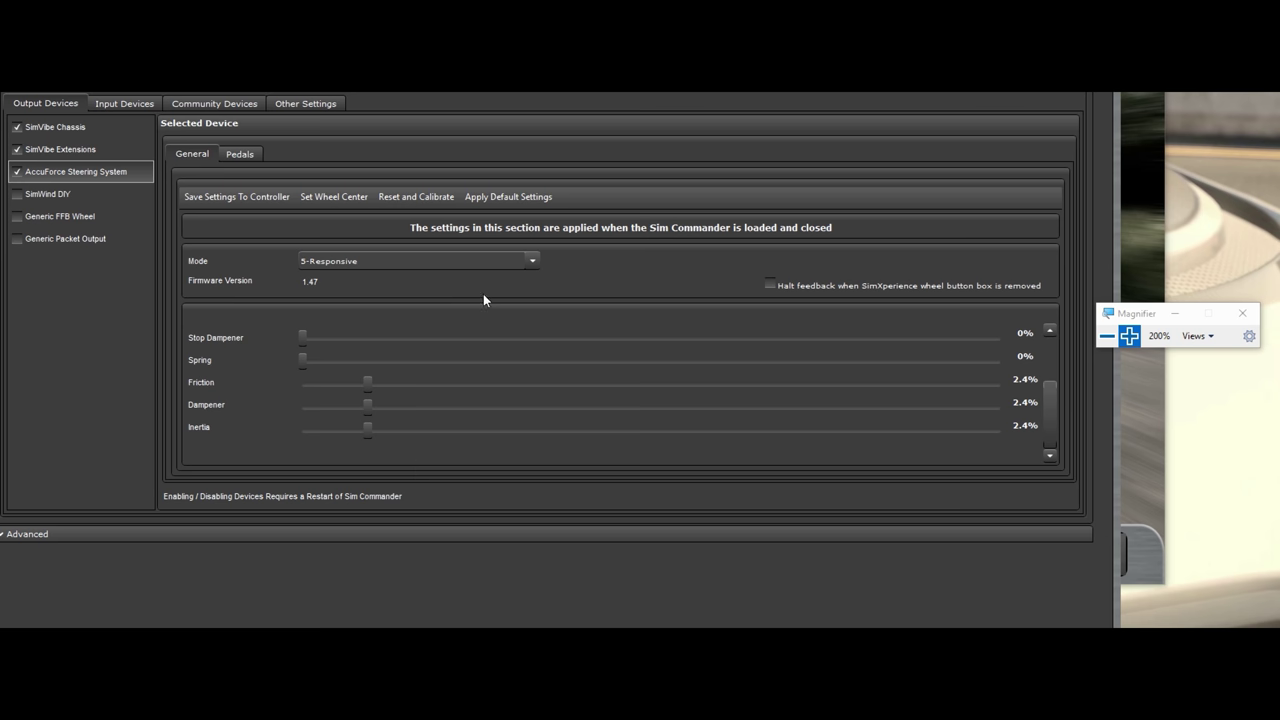
drag(1050, 410, 1054, 350)
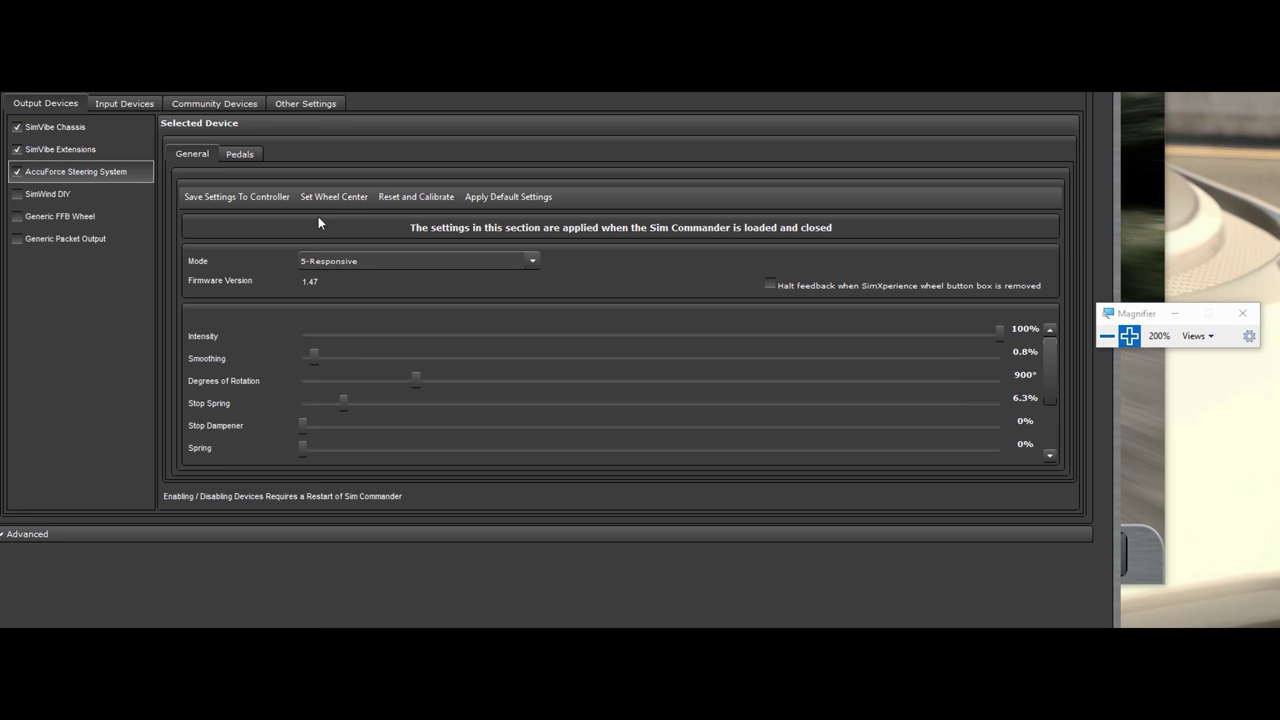
Save the AccuForce settings to the controller, then return to normal magnification and close the Control Center
click(199, 200)
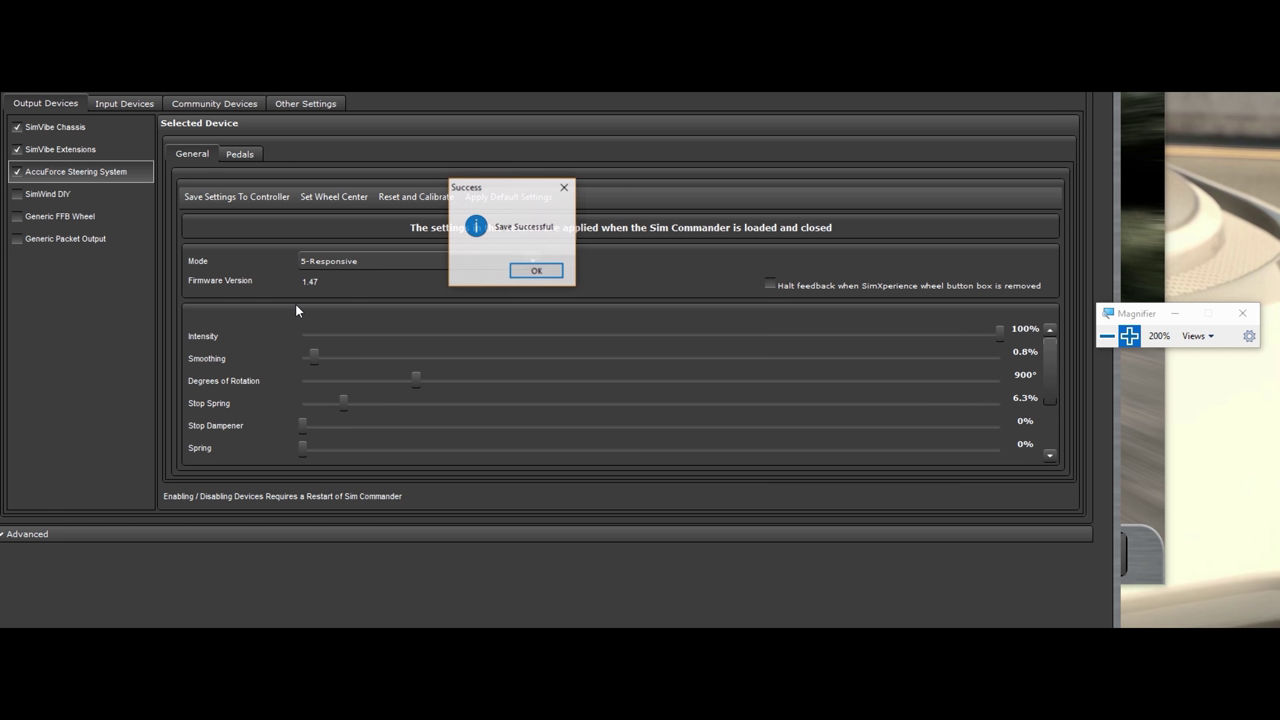
click(536, 271)
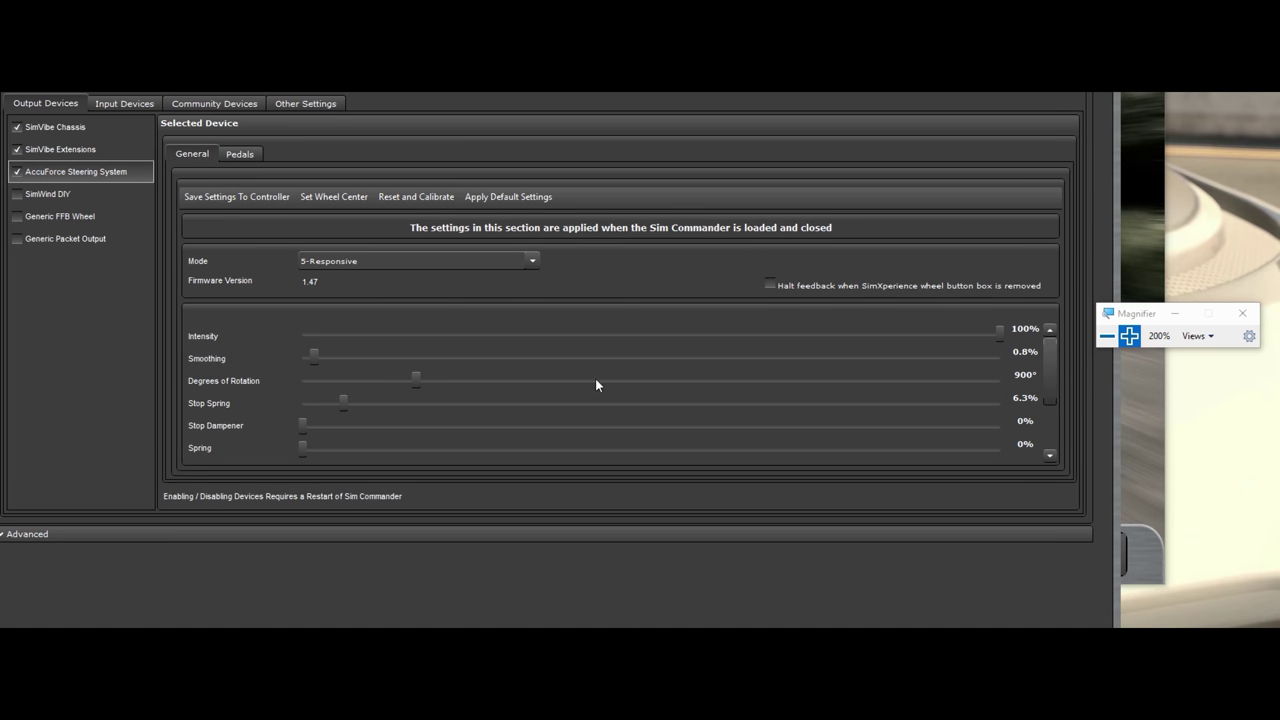
click(1107, 337)
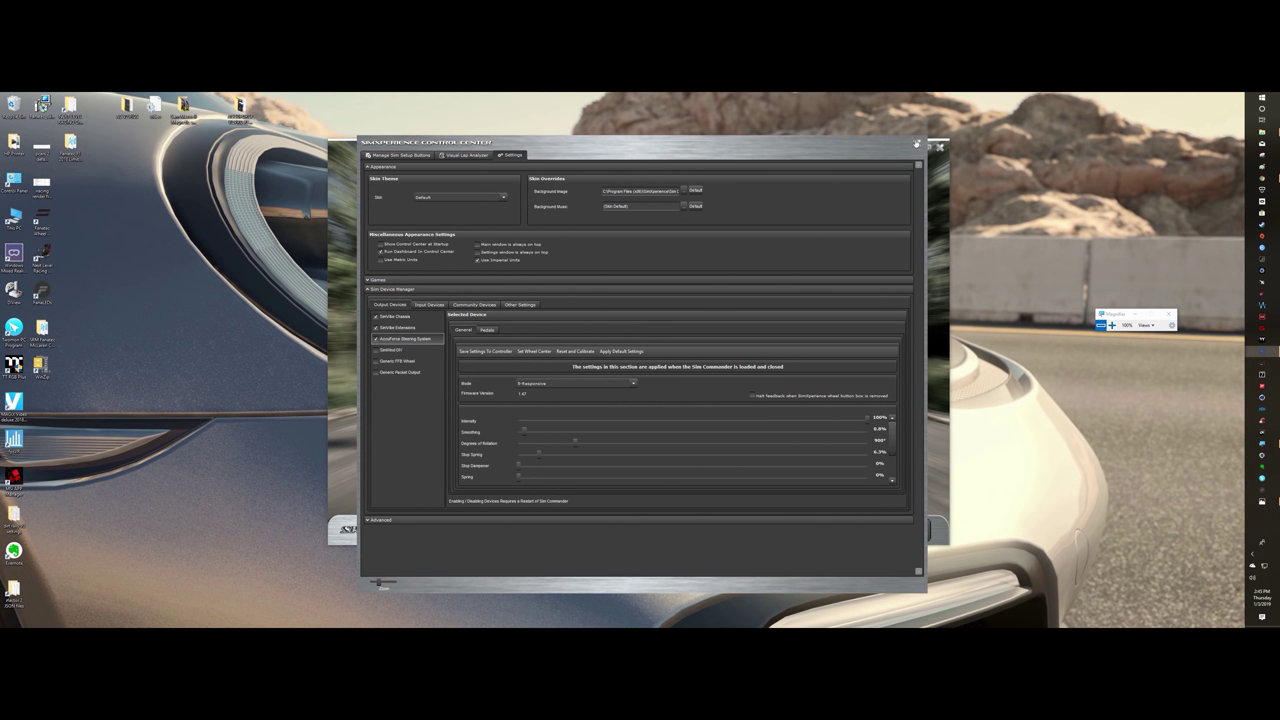
click(916, 145)
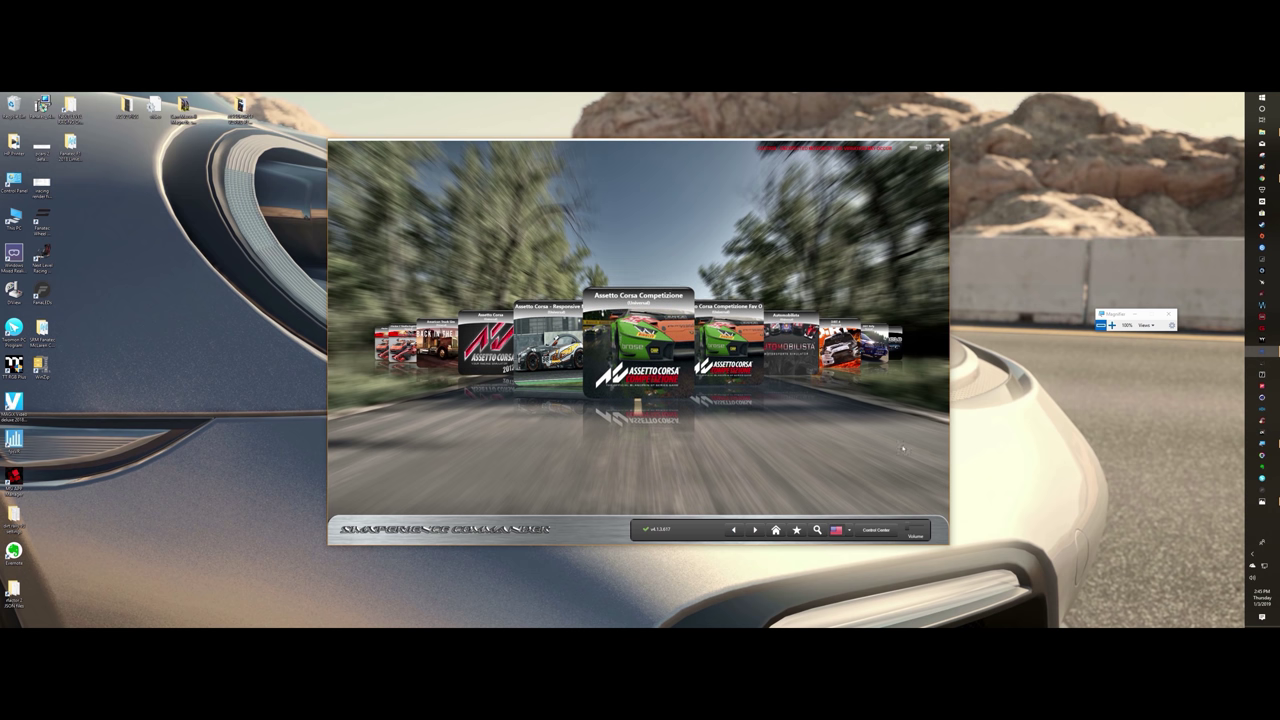
Reopen the Control Center and expand the AccuForce Steering Wheel's effects in the Project Cars 2 Accuforce V2 setup's output mixer, enlarging the window
click(876, 530)
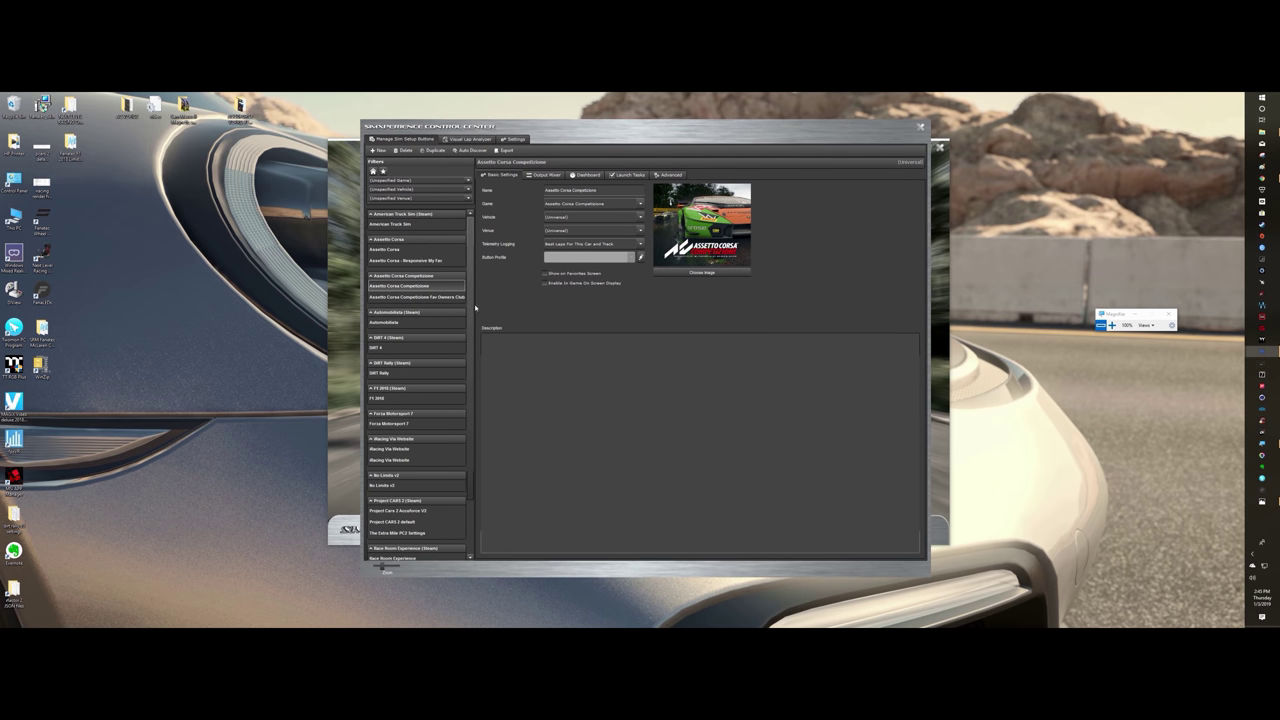
scroll(470, 295, down, 2)
scroll(470, 293, up, 2)
click(398, 510)
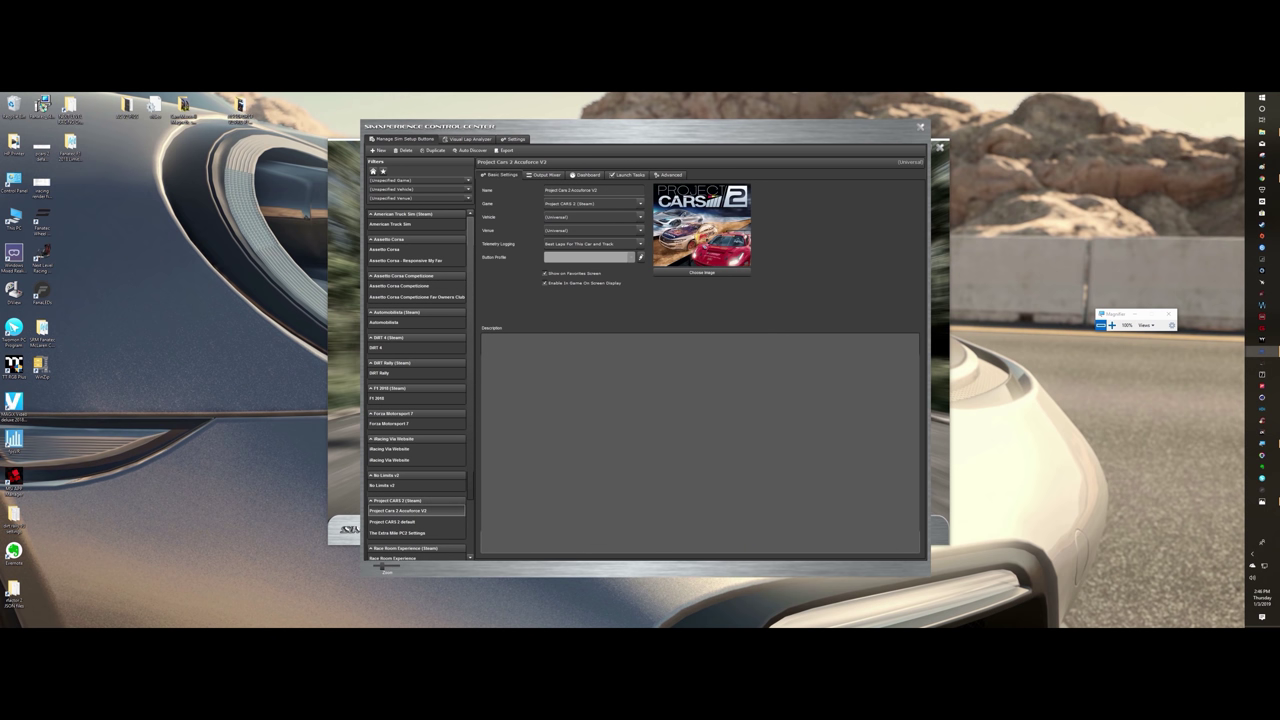
click(544, 175)
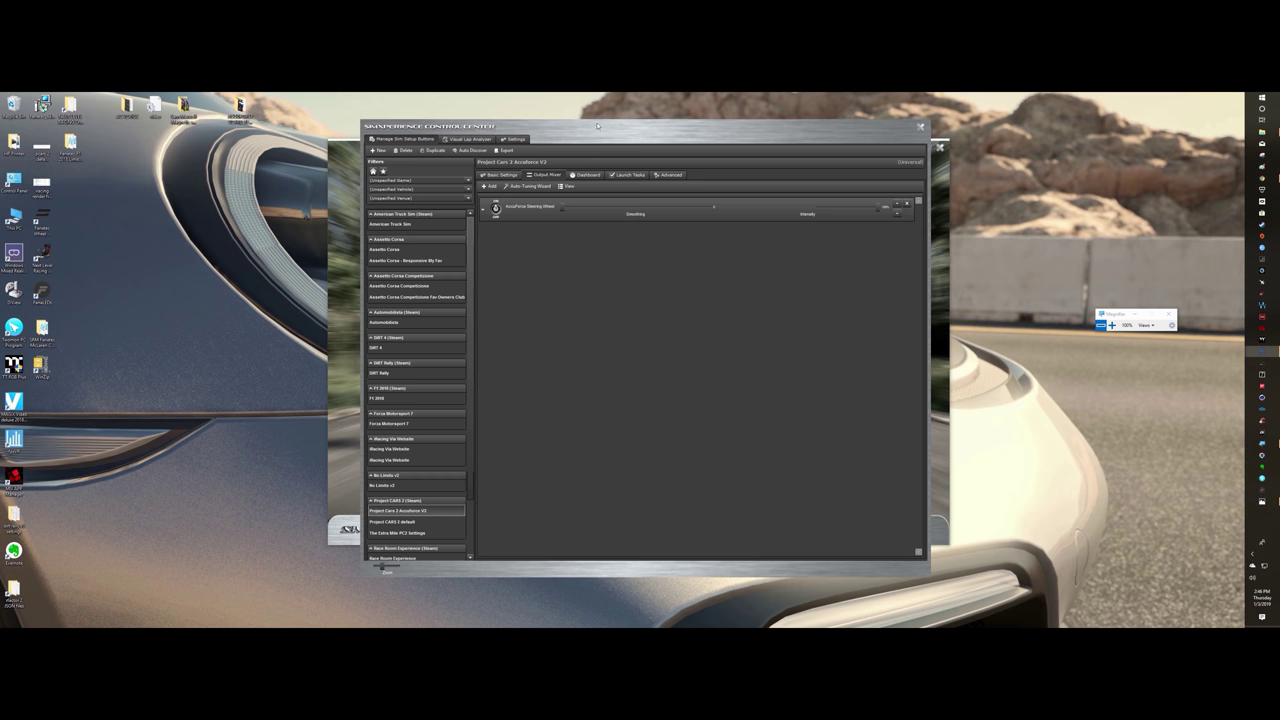
drag(597, 125, 597, 117)
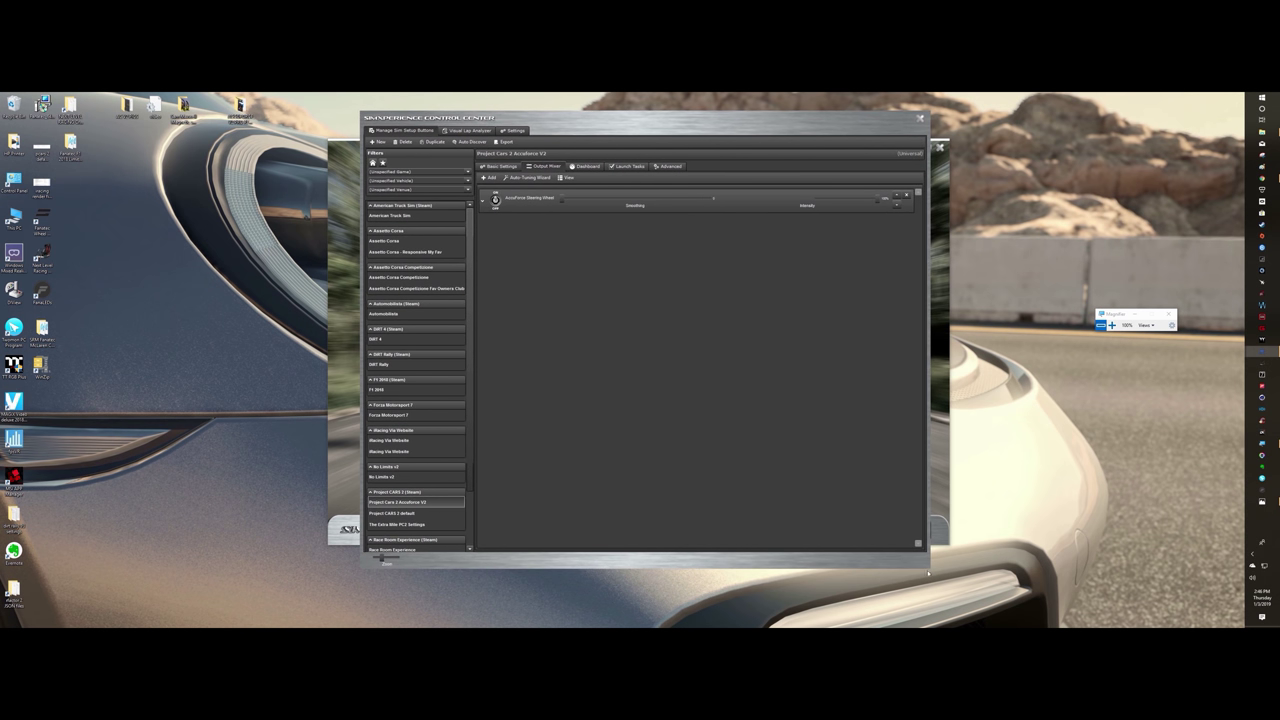
drag(927, 565, 967, 619)
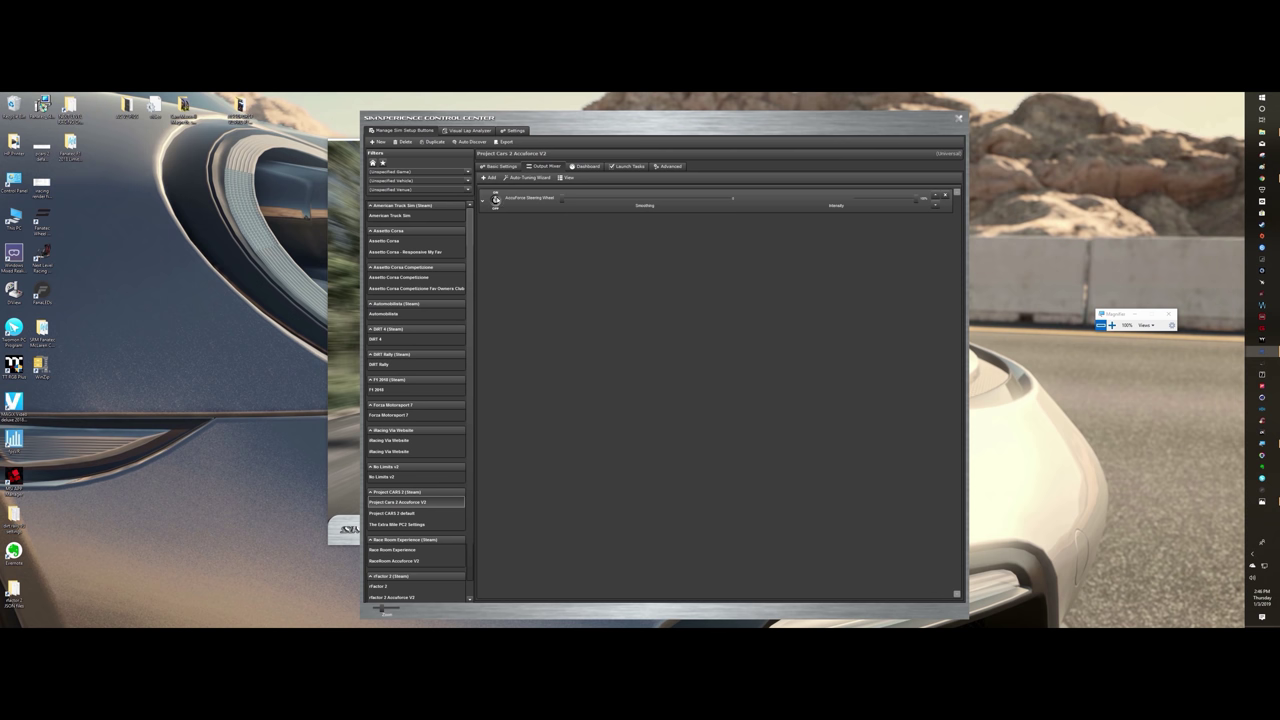
click(484, 200)
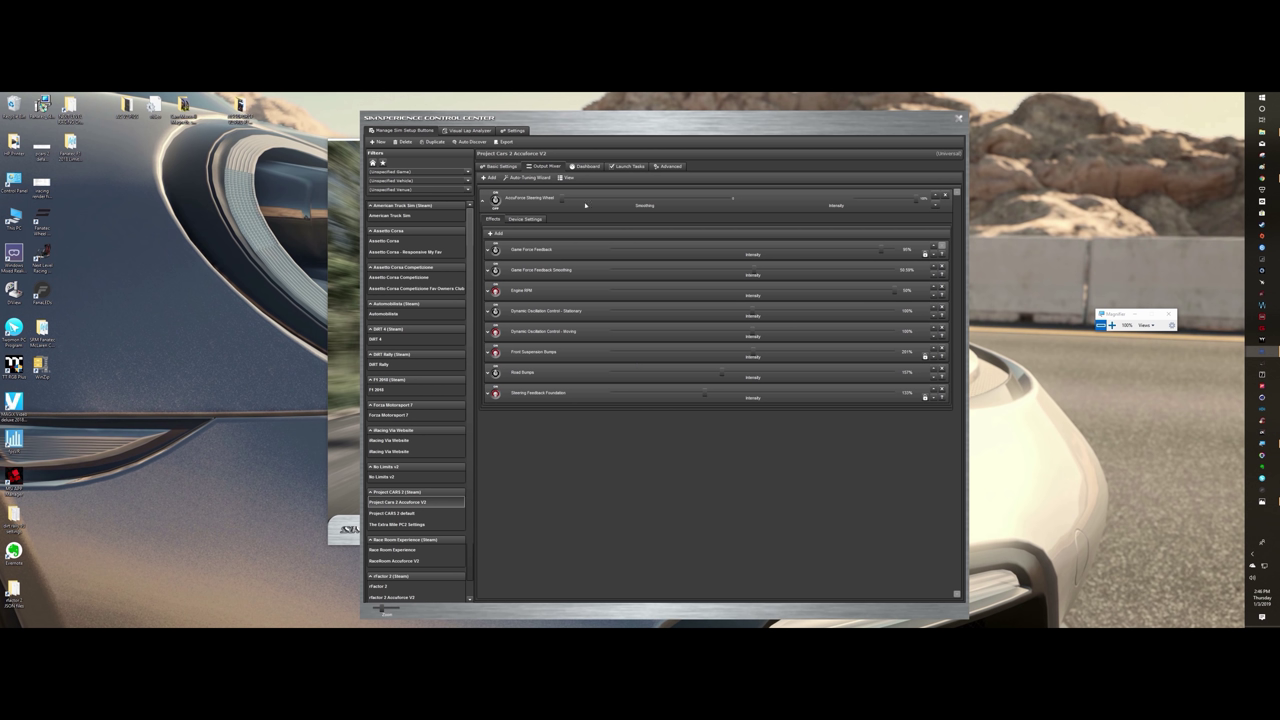
mouse_move(590, 128)
mouse_down()
mouse_move(598, 150)
mouse_move(590, 120)
mouse_up()
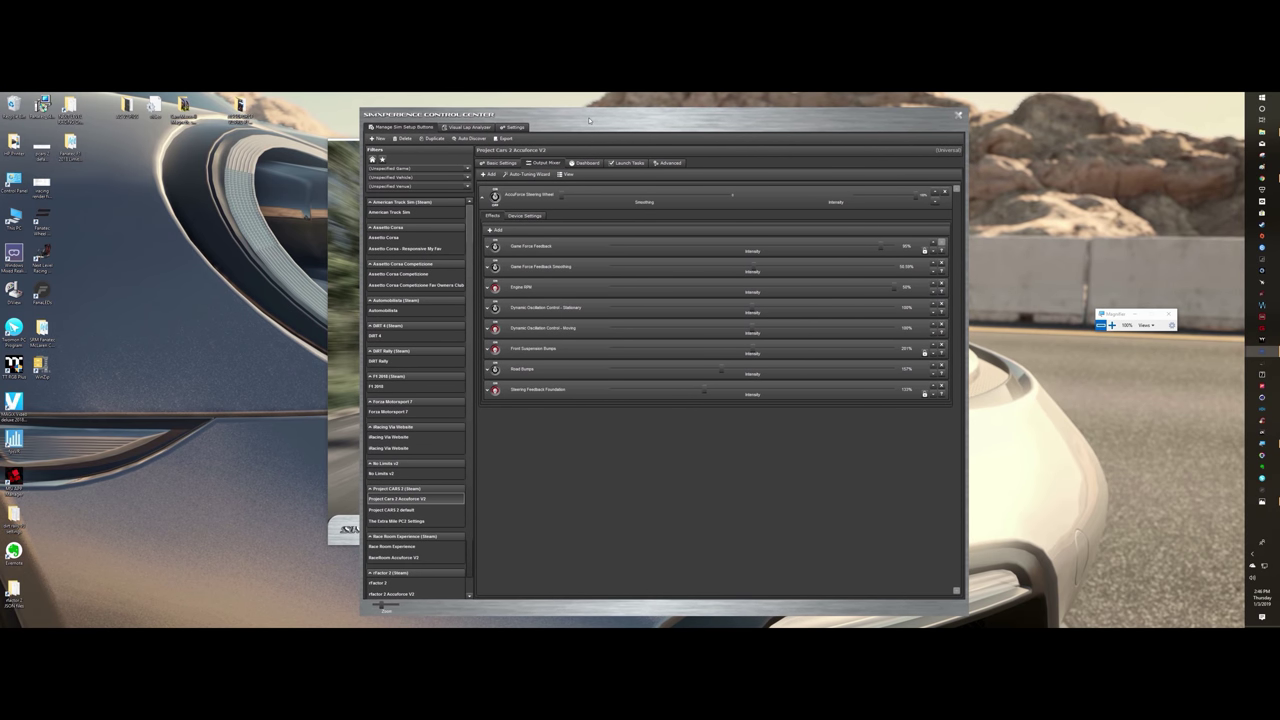
mouse_move(592, 110)
mouse_down()
mouse_move(596, 124)
mouse_move(587, 114)
mouse_up()
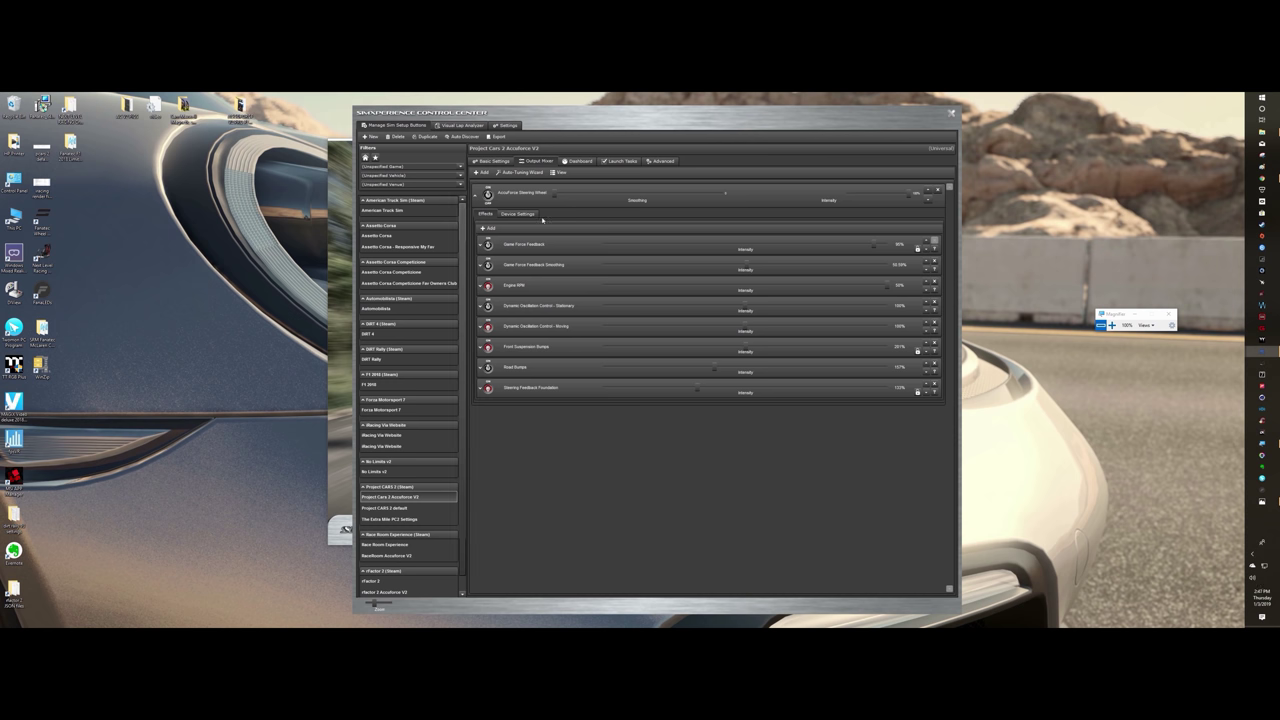
drag(557, 118, 563, 113)
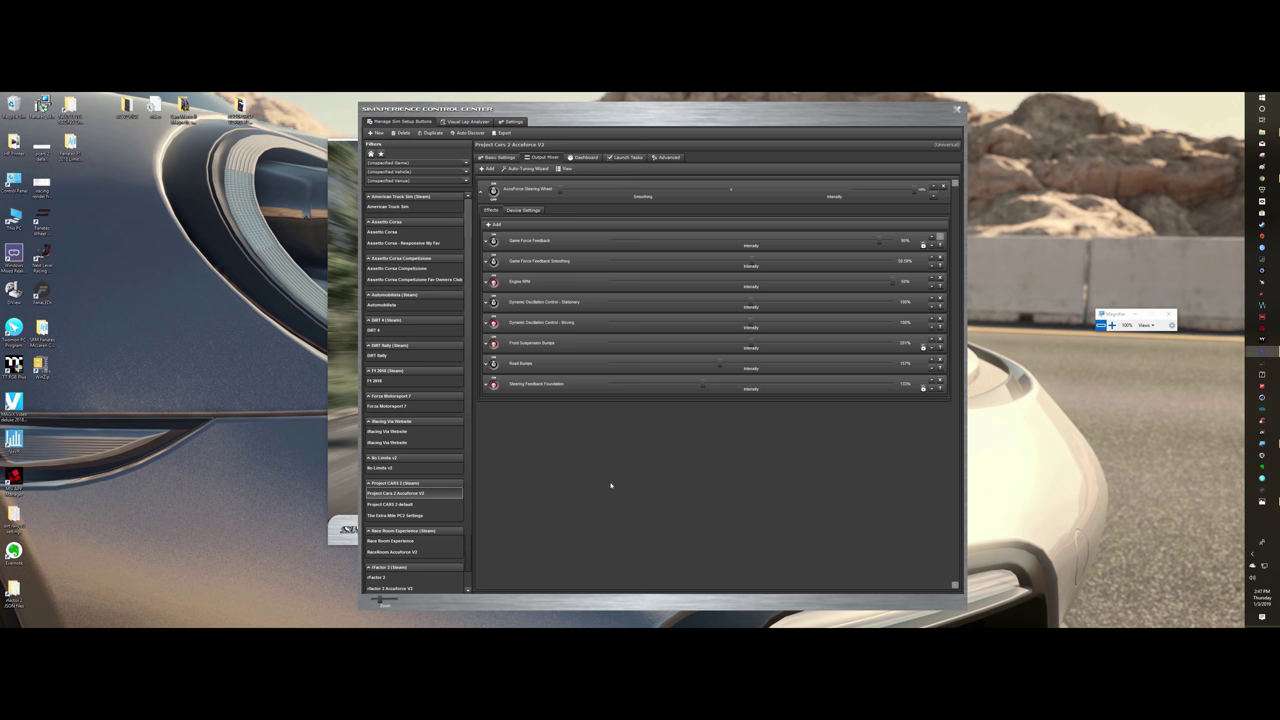
Move the Control Center aside to choose Project CARS 2 default in the game carousel, then show that setup's basic settings
drag(620, 107, 1039, 185)
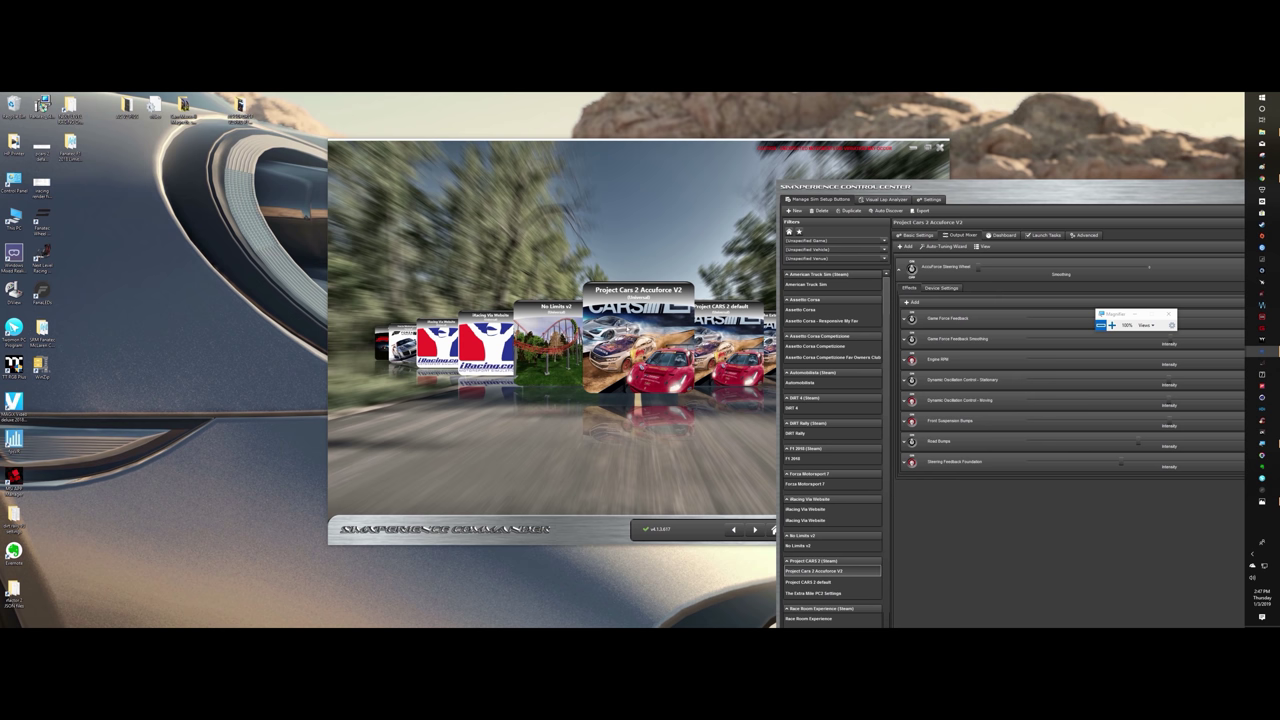
drag(957, 187, 713, 463)
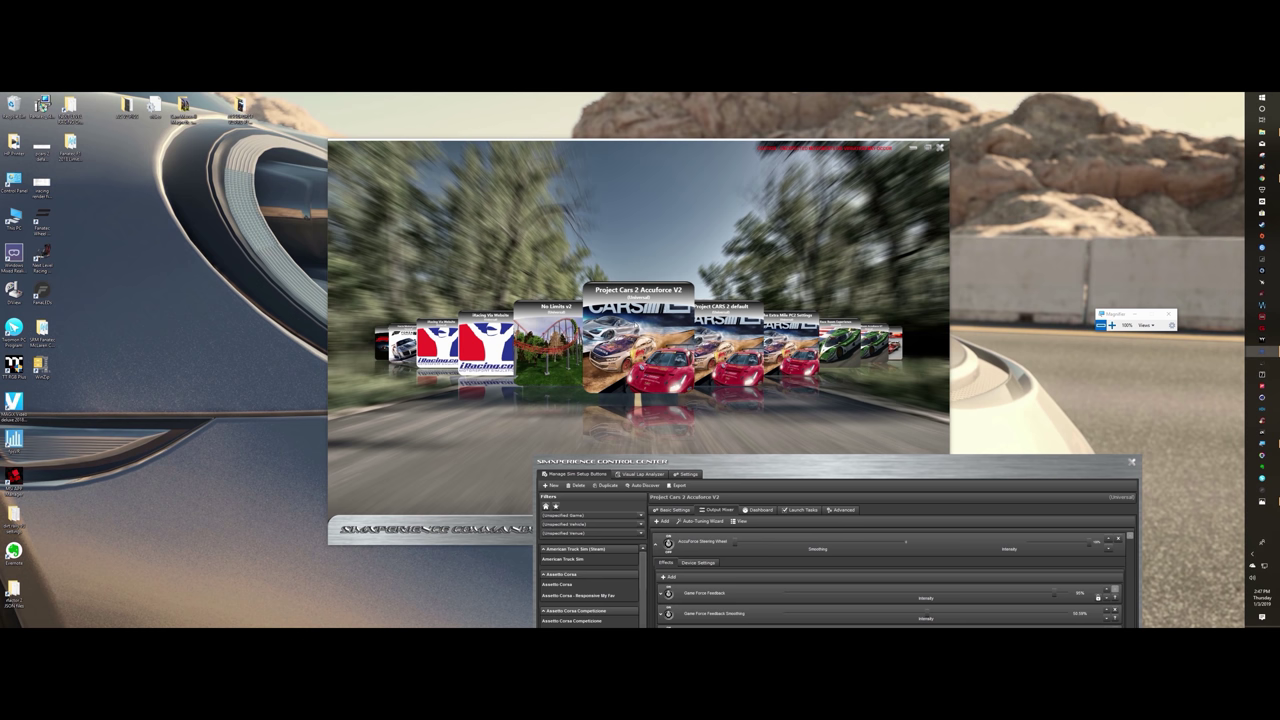
click(728, 340)
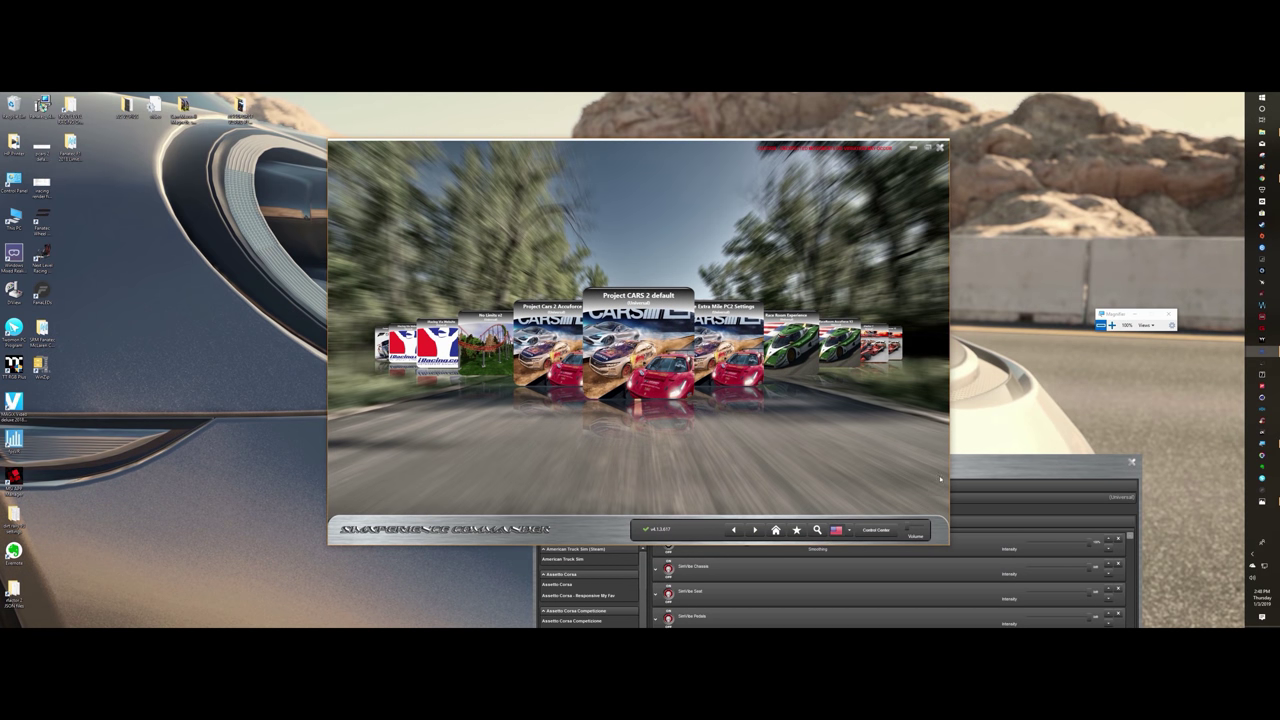
drag(993, 467, 911, 114)
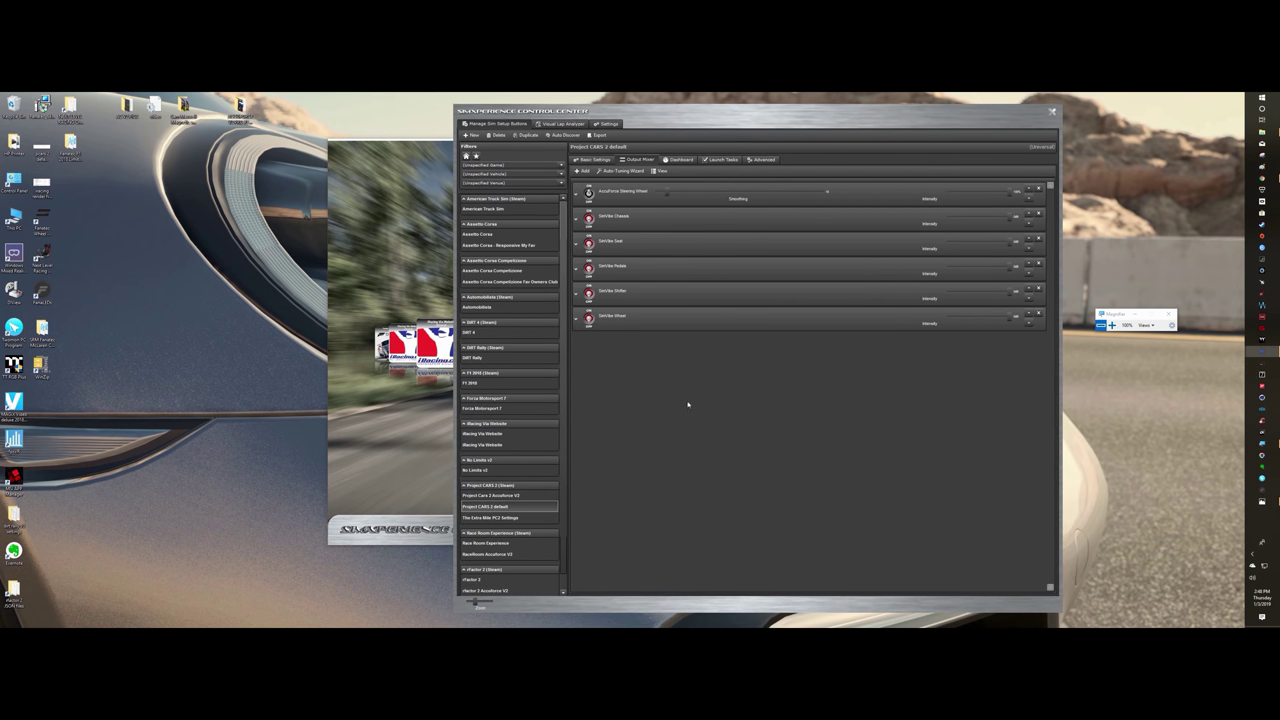
click(510, 506)
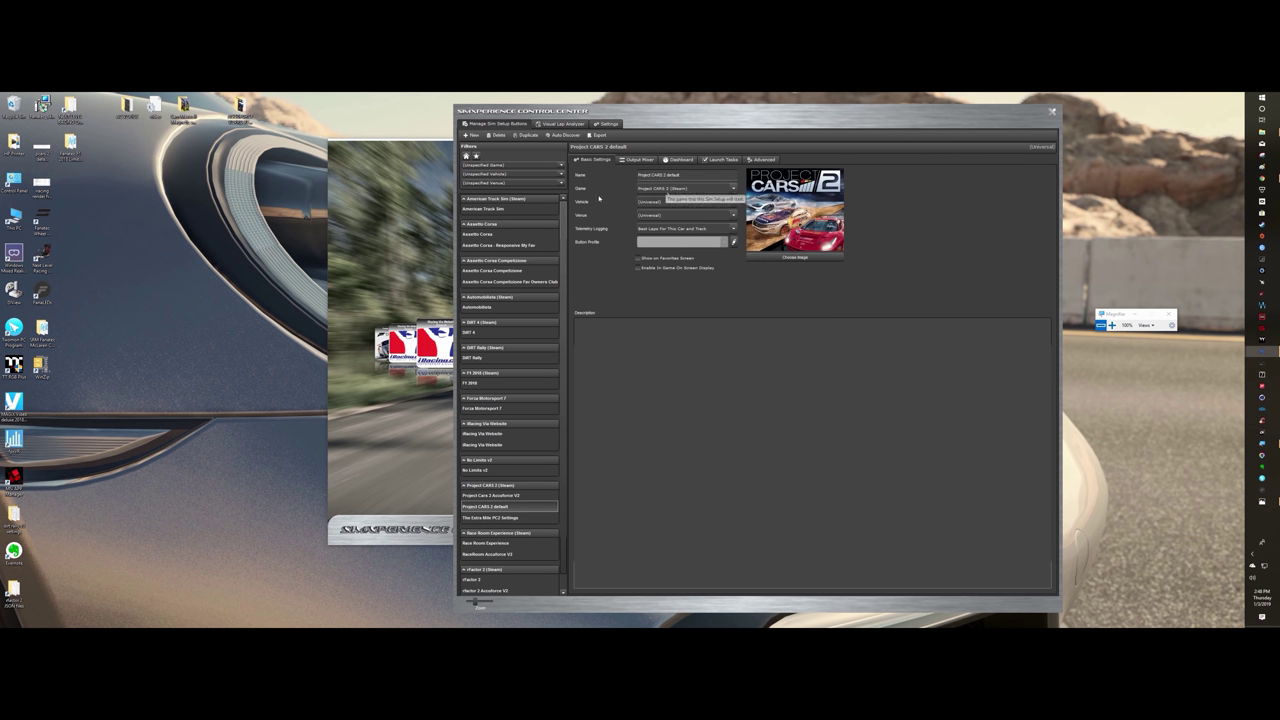
Arrange the game carousel and Control Center windows next to each other so that both can be seen
drag(687, 123, 992, 199)
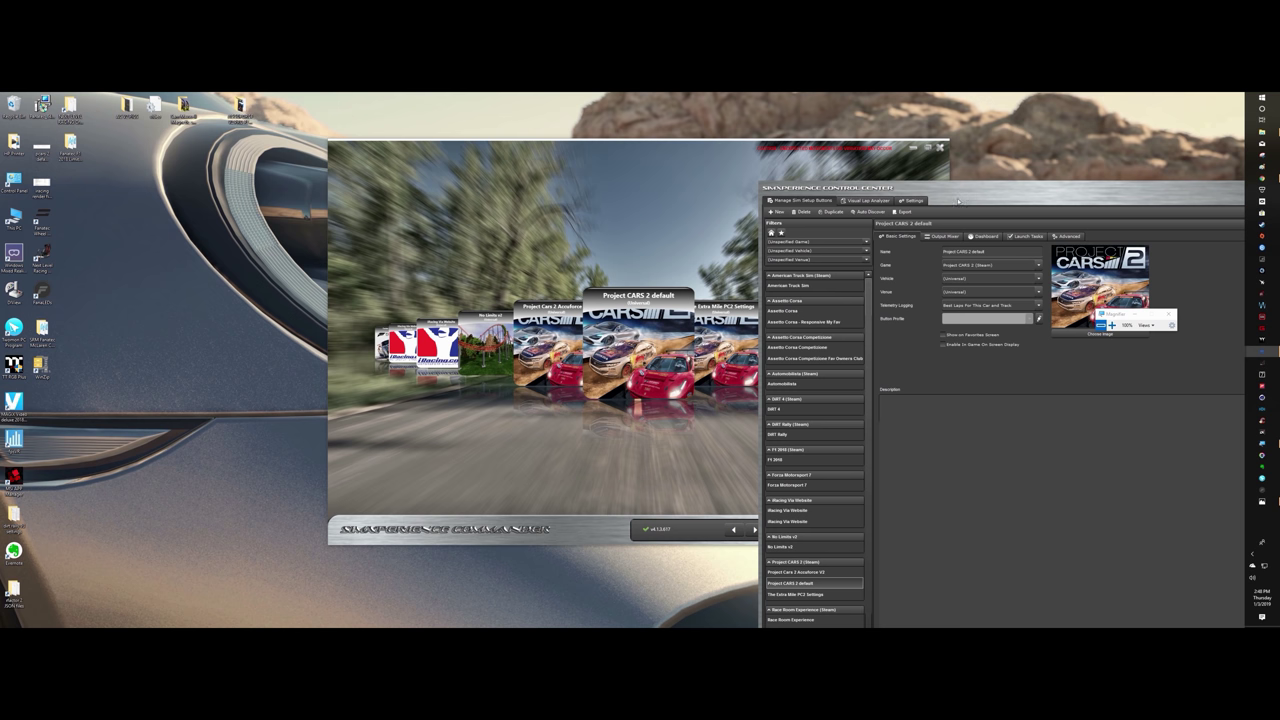
drag(968, 190, 950, 402)
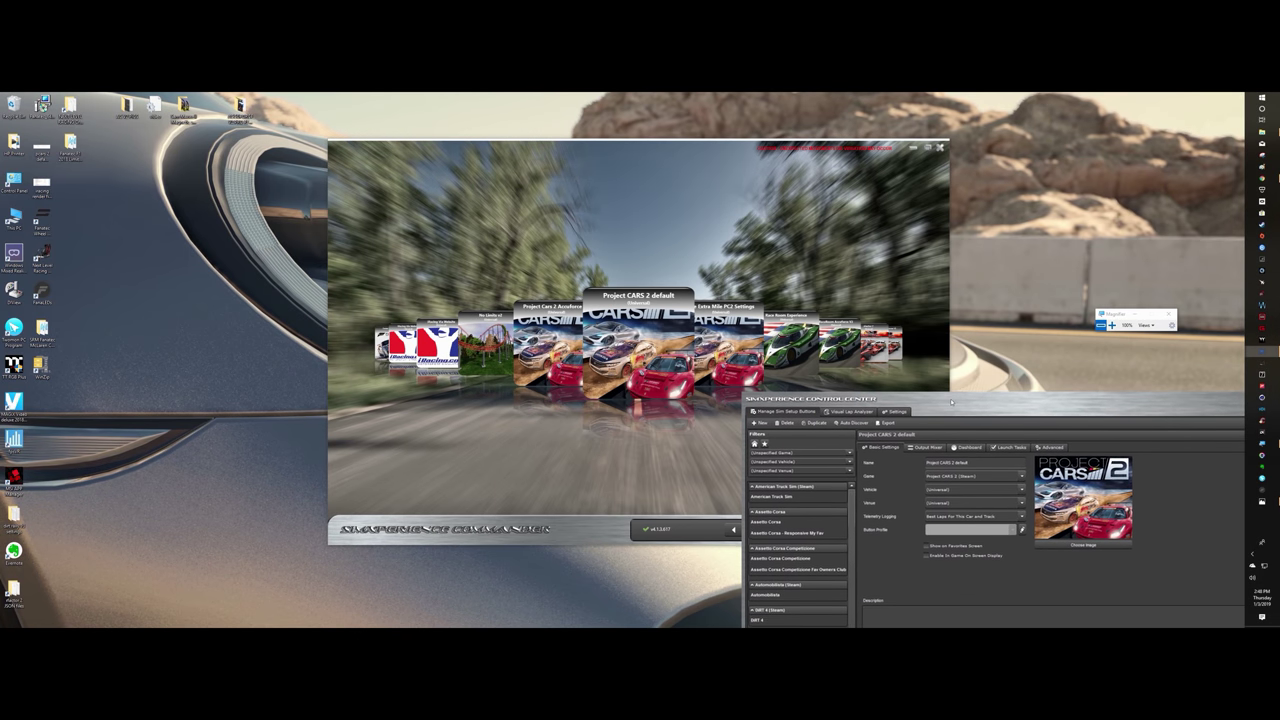
drag(950, 402, 899, 178)
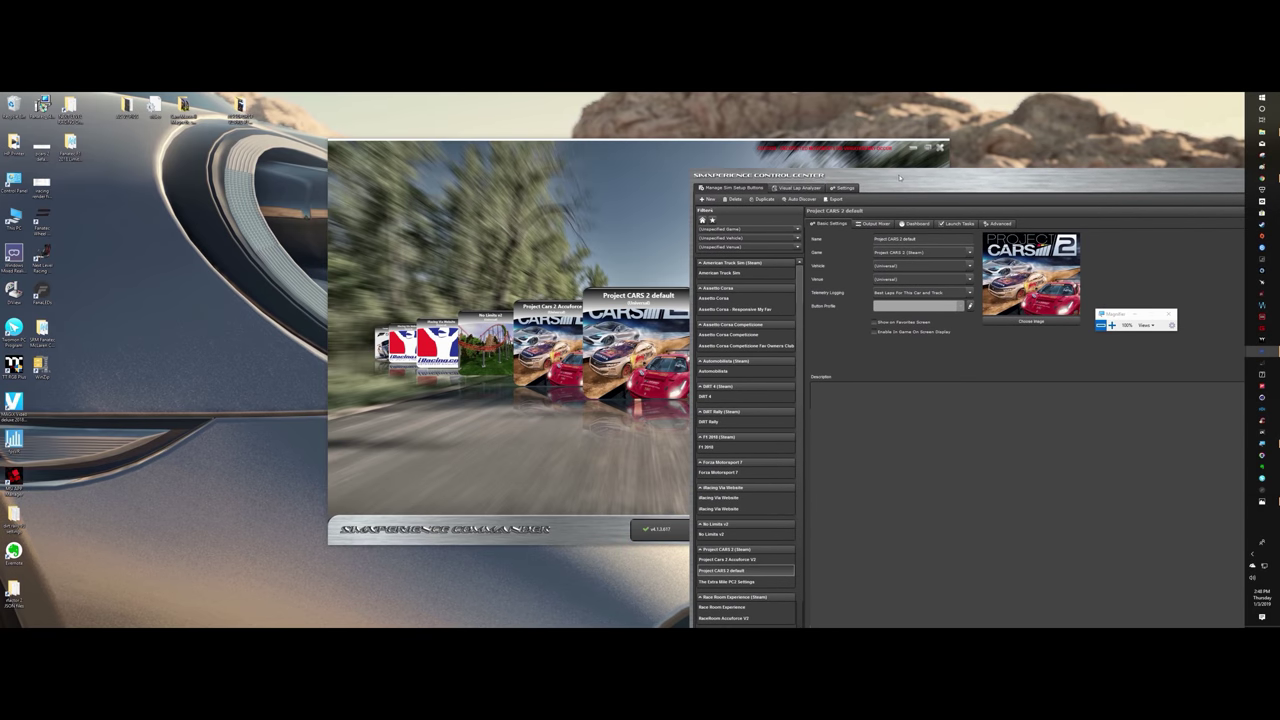
click(625, 145)
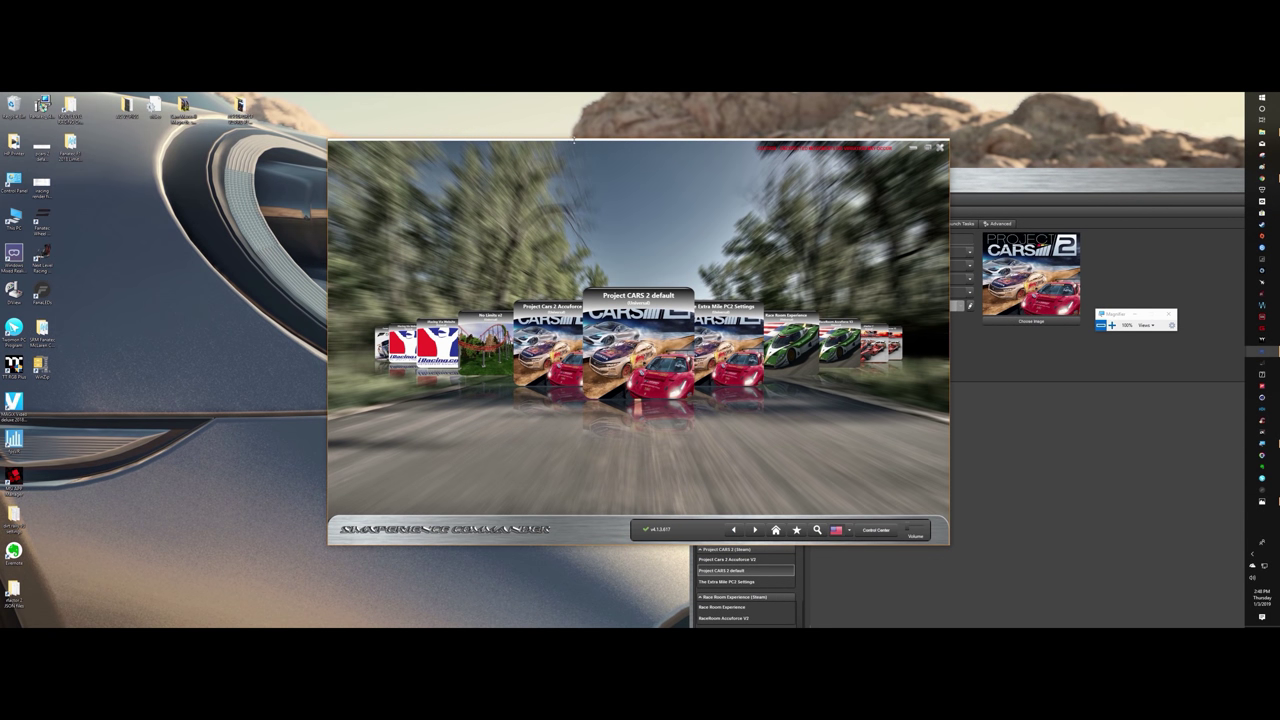
drag(545, 148, 307, 115)
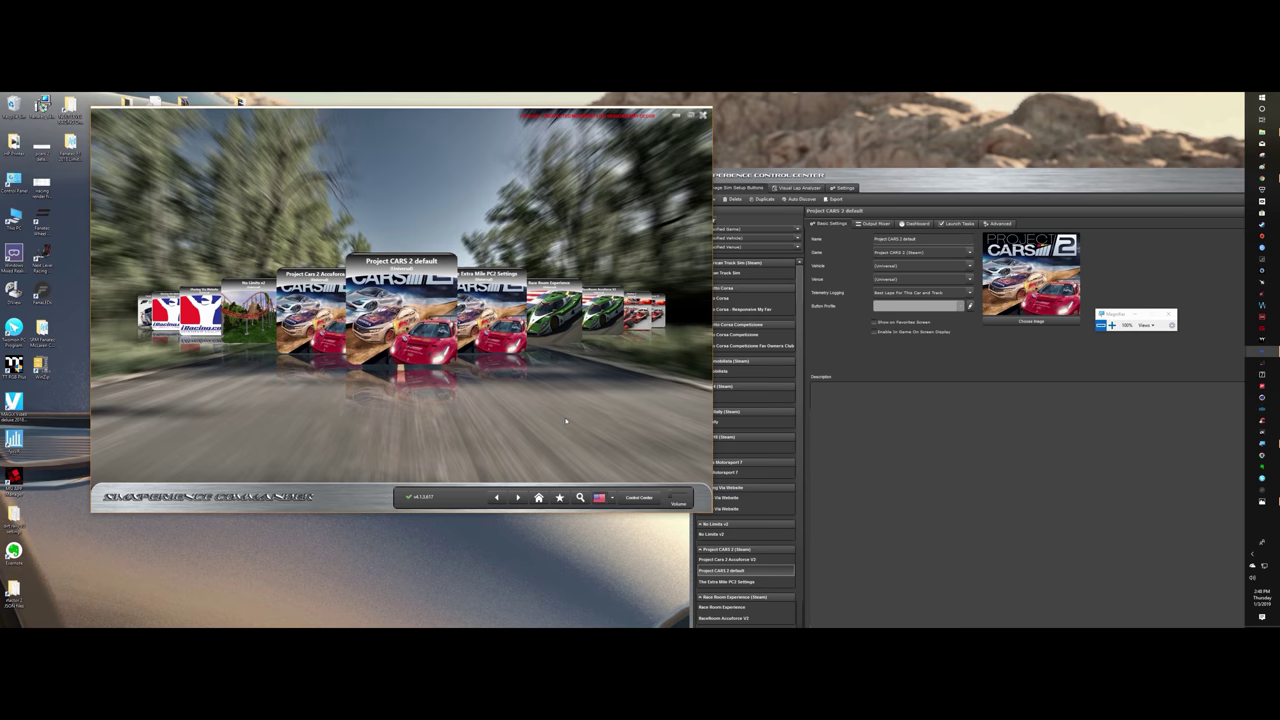
drag(861, 190, 635, 157)
Look over the AccuForce Steering System's global settings in the Sim Device Manager, then return to the Project CARS 2 default setup
click(618, 155)
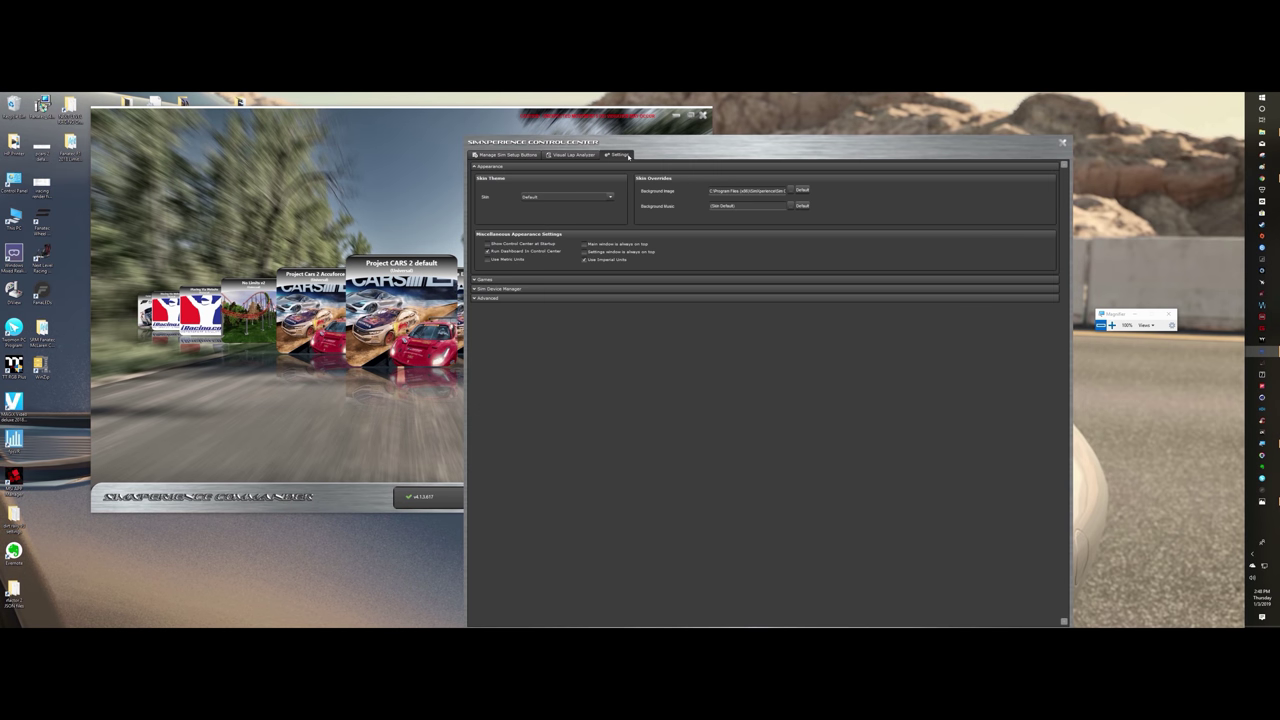
click(483, 289)
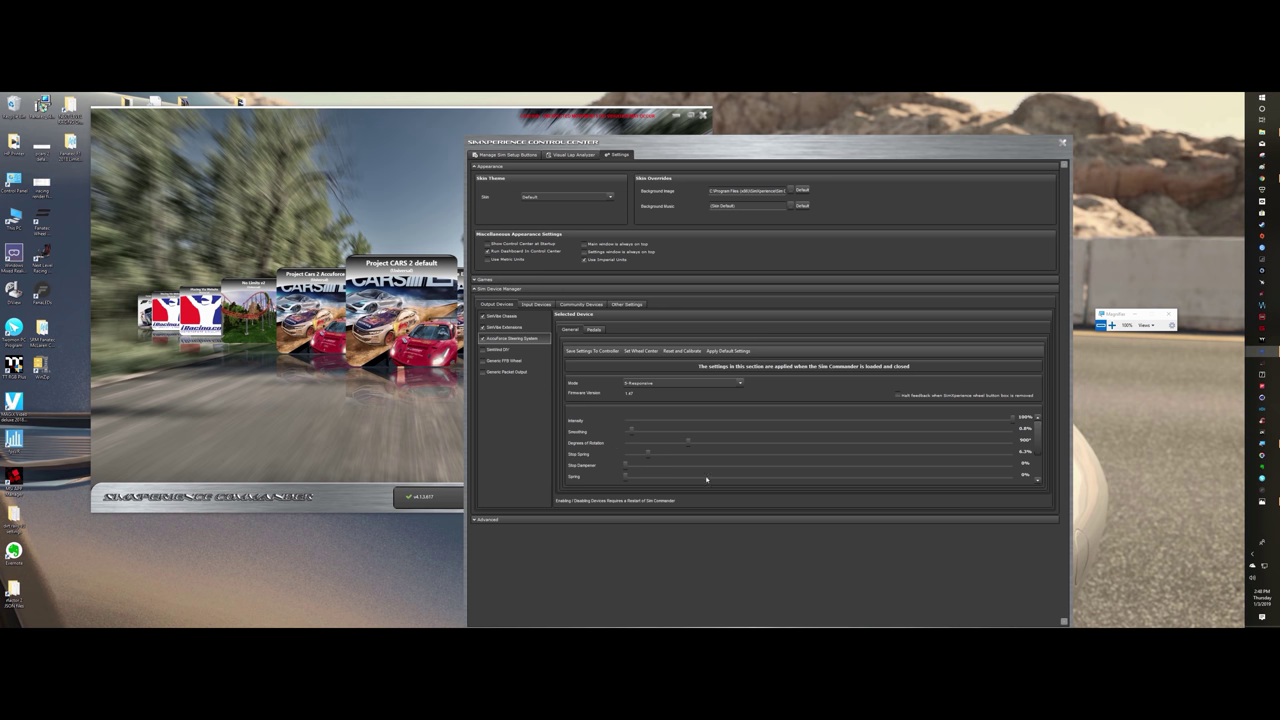
click(505, 155)
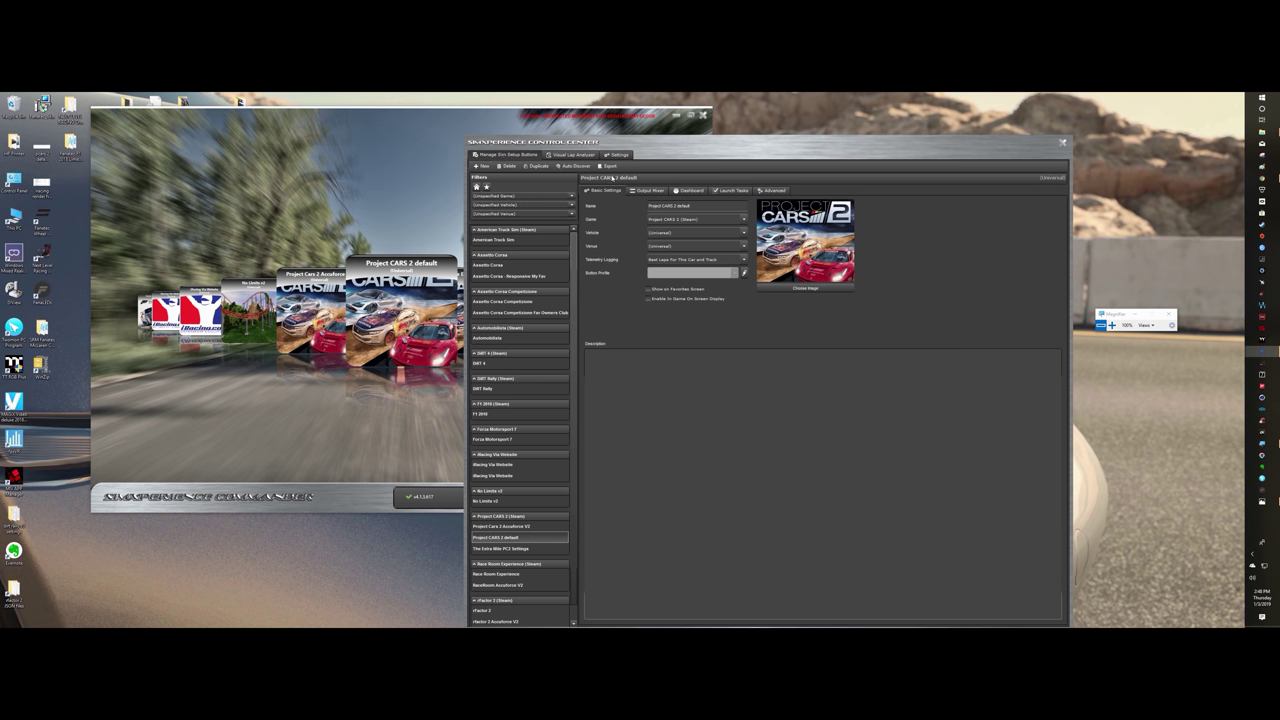